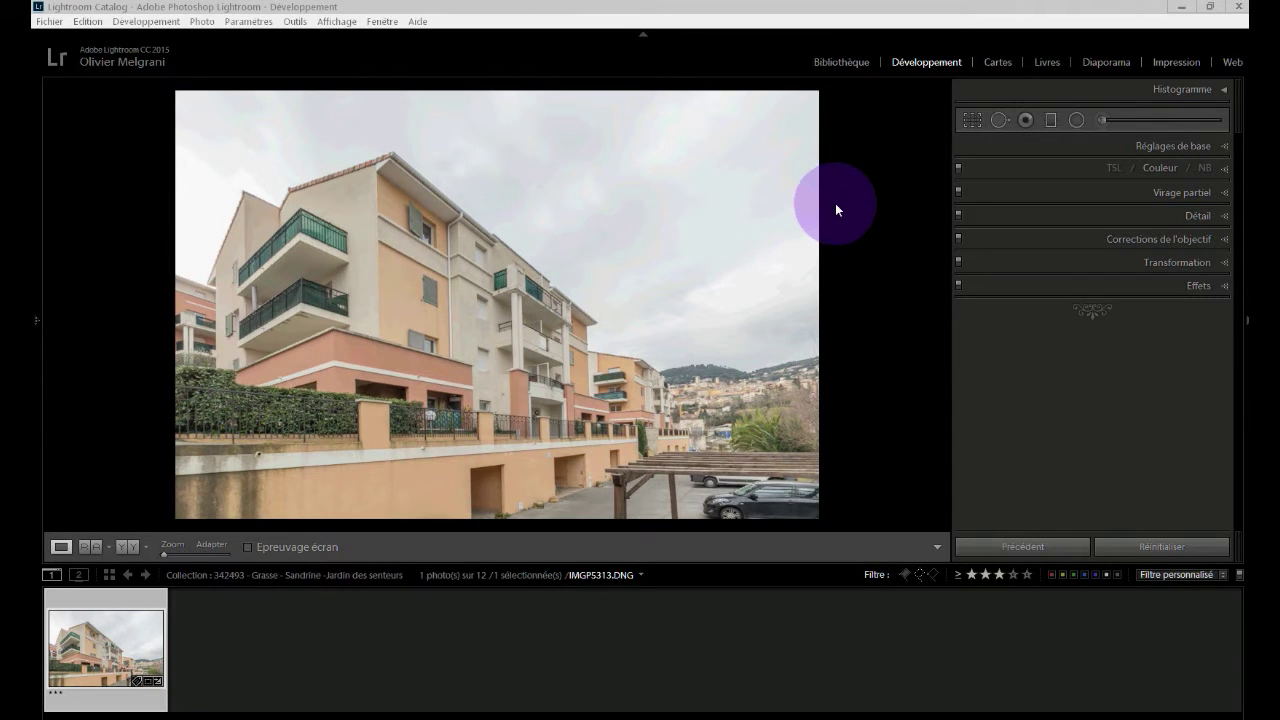
- Set up a new adjustment brush with Température at −100 and Taille at 17,5
click(1104, 118)
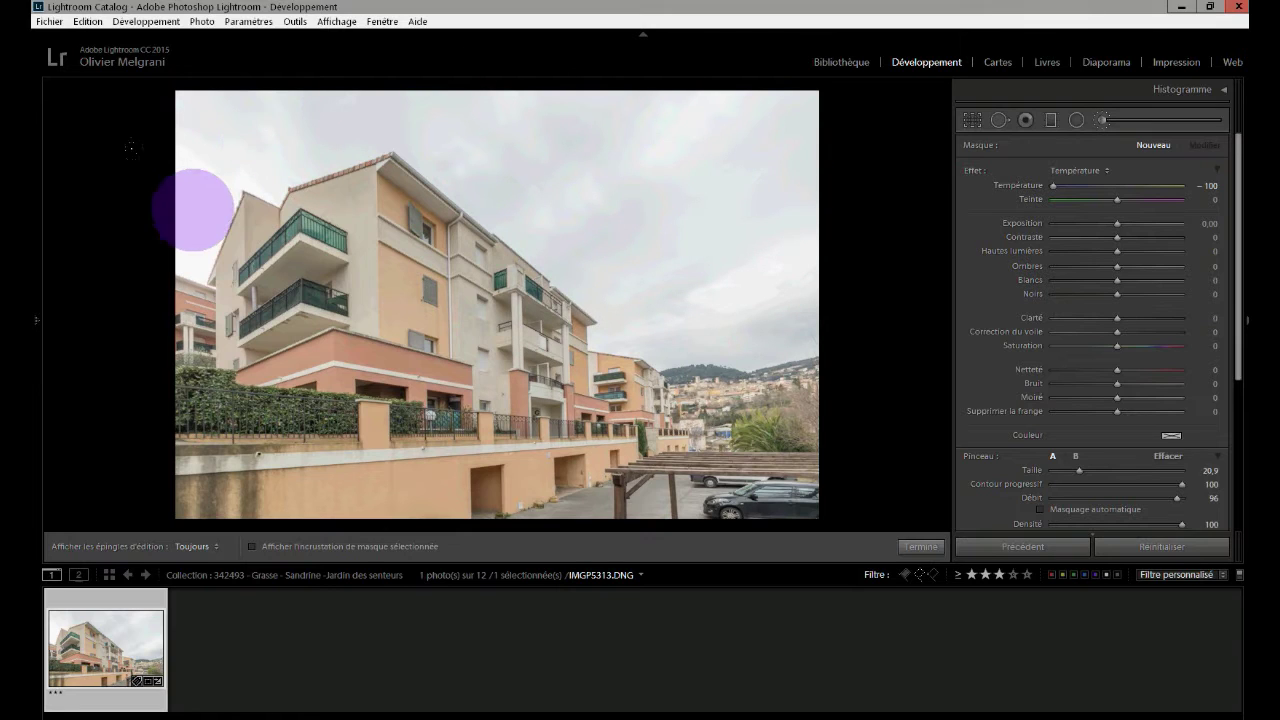
click(1113, 187)
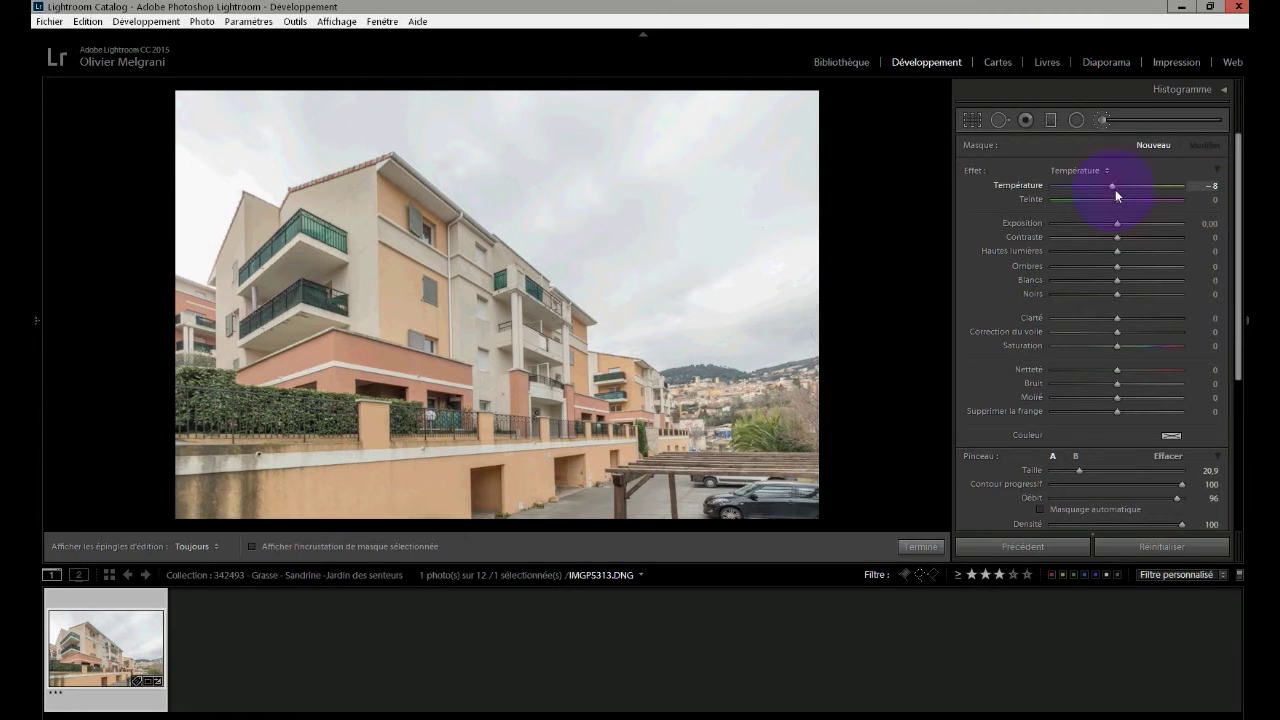
drag(1113, 187, 1056, 182)
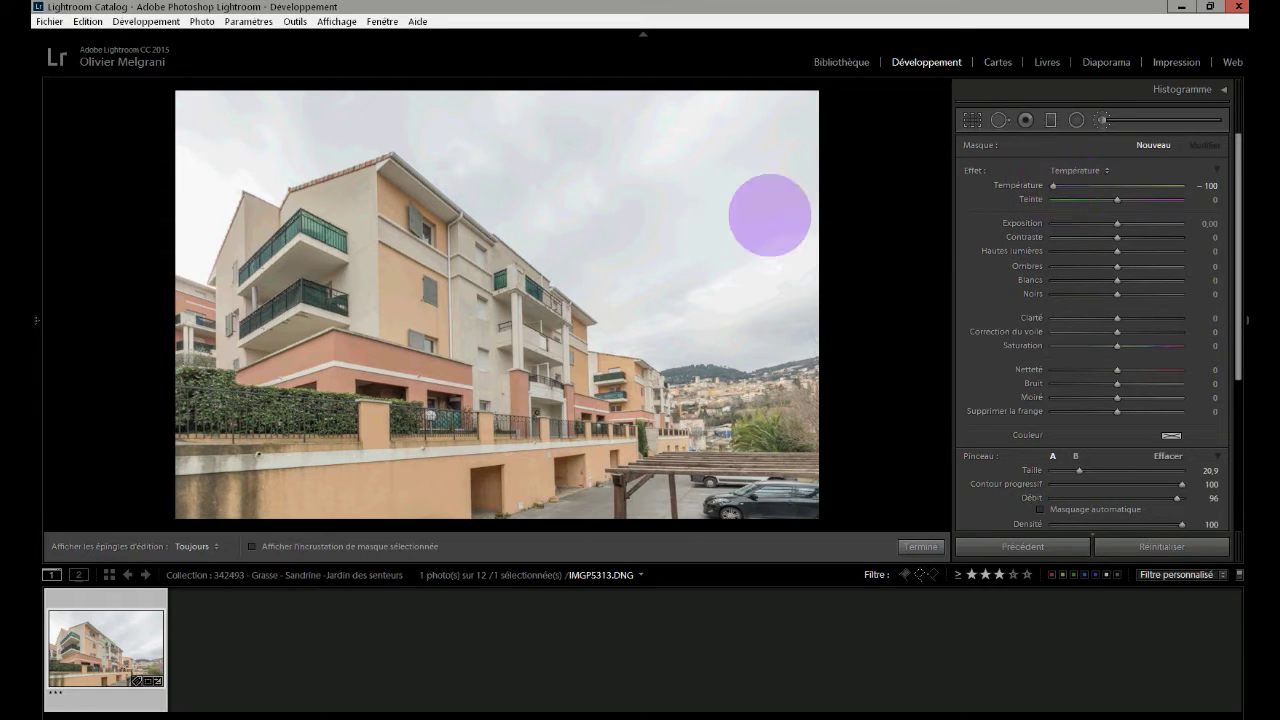
drag(1082, 471, 1079, 474)
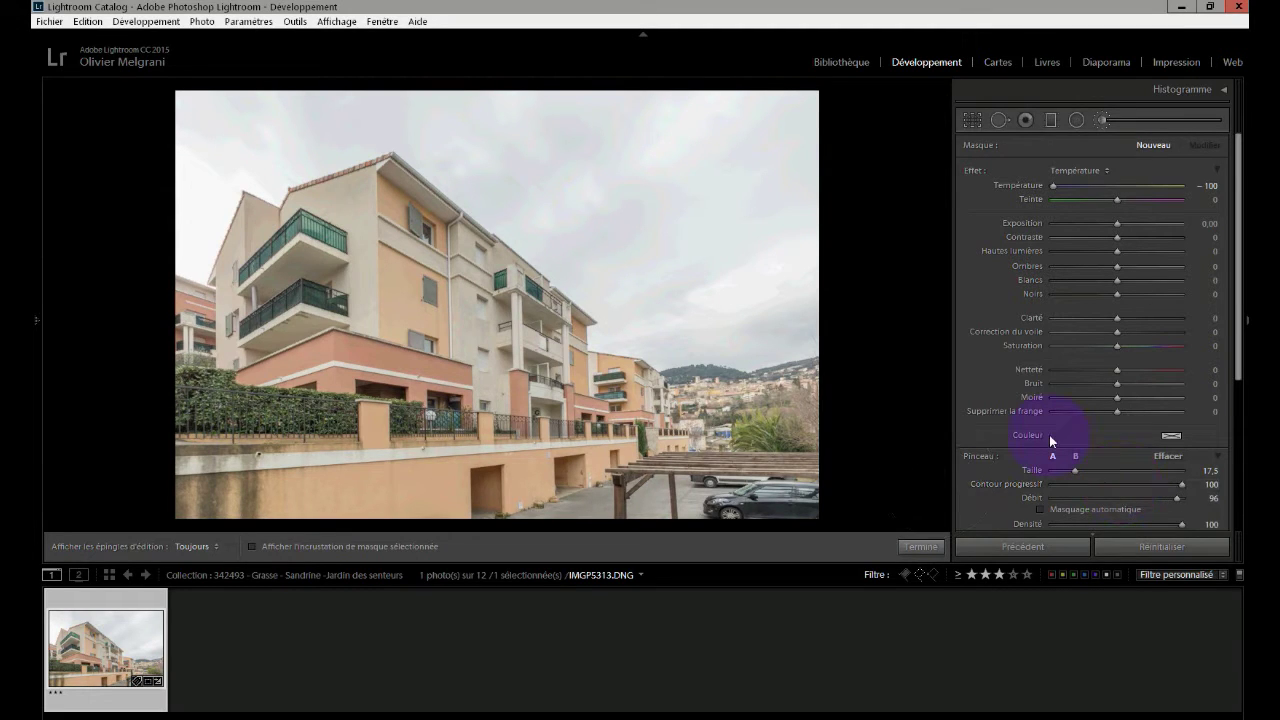
- Paint the cooling adjustment over the whole sky, from the area above the hills across to the far side of the building
key(h)
mouse_move(760, 243)
mouse_down()
mouse_move(582, 145)
mouse_move(791, 212)
mouse_move(697, 163)
mouse_up()
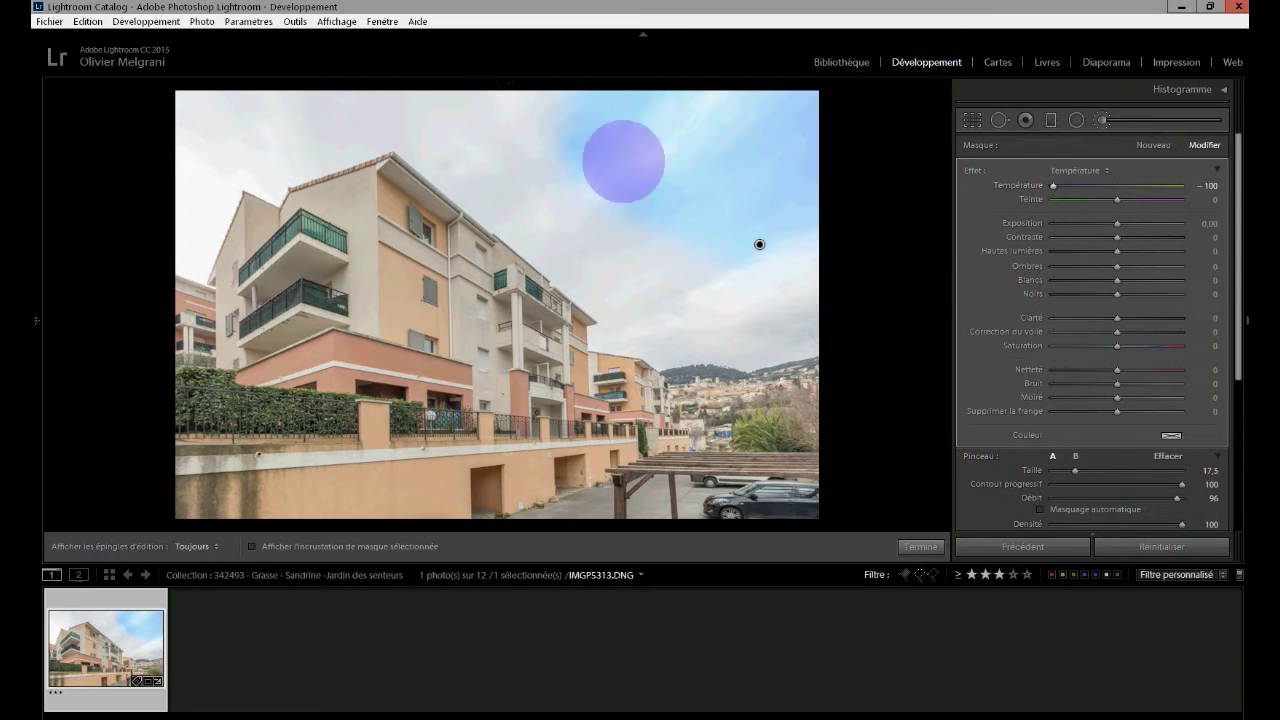
key(h)
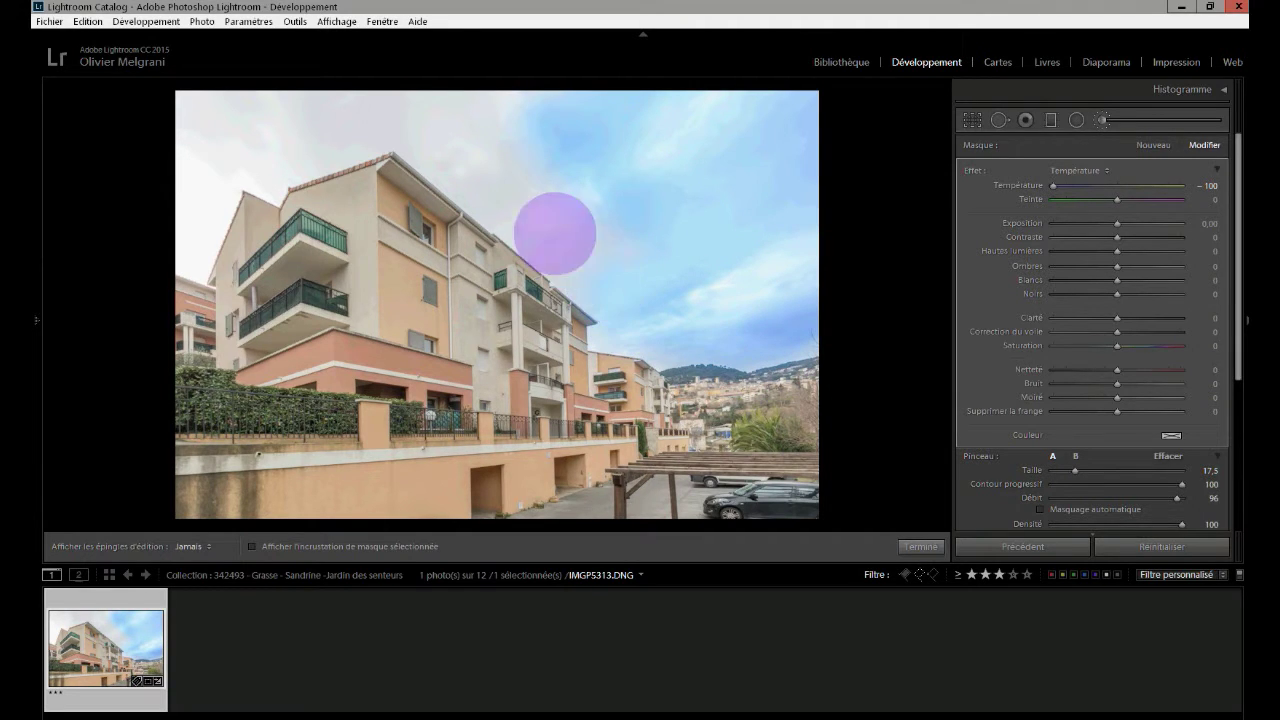
mouse_move(429, 109)
mouse_down()
mouse_move(549, 157)
mouse_move(437, 77)
mouse_move(443, 97)
mouse_move(280, 134)
mouse_move(189, 206)
mouse_move(177, 237)
mouse_move(191, 140)
mouse_up()
mouse_move(311, 90)
mouse_down()
mouse_move(220, 157)
mouse_move(177, 251)
mouse_move(251, 143)
mouse_move(417, 109)
mouse_move(606, 229)
mouse_move(640, 274)
mouse_move(423, 102)
mouse_move(650, 305)
mouse_move(780, 303)
mouse_move(938, 325)
mouse_move(865, 348)
mouse_up()
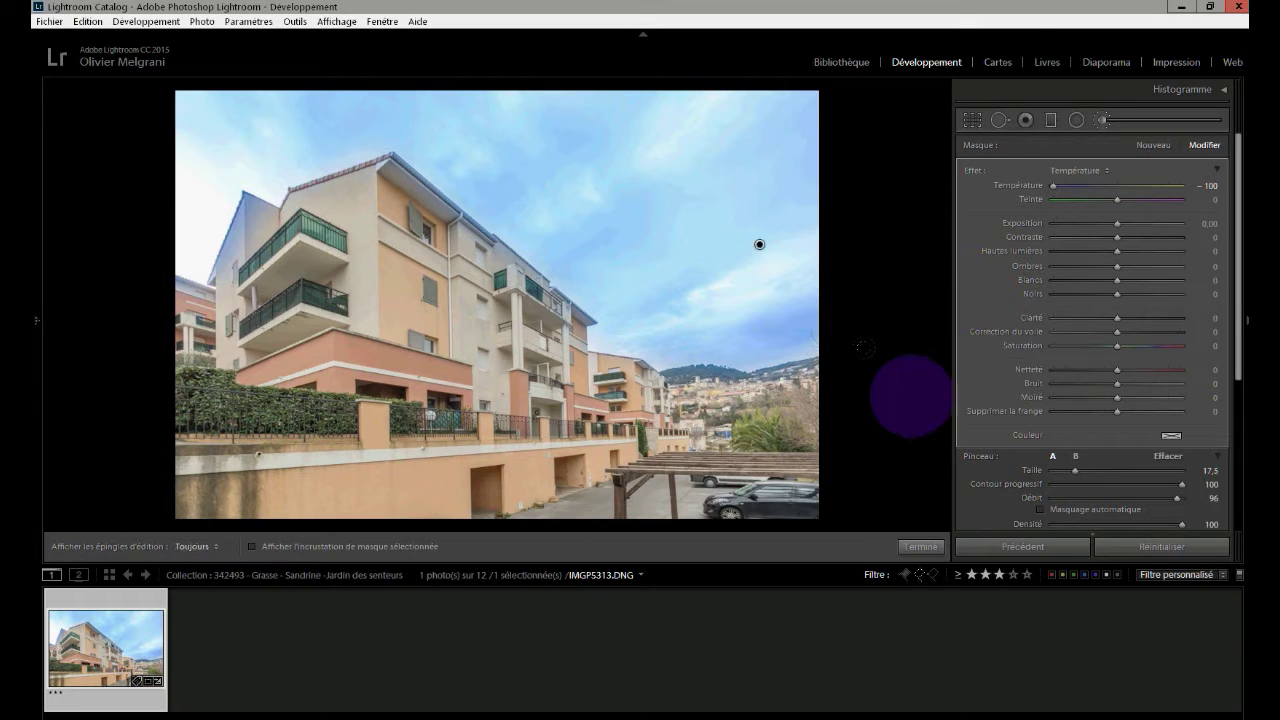
- Erase the mask from the hills and building façade using an eraser with Taille 12,4, Contour progressif 5 and Débit 100
key(alt)
drag(1059, 471, 1076, 473)
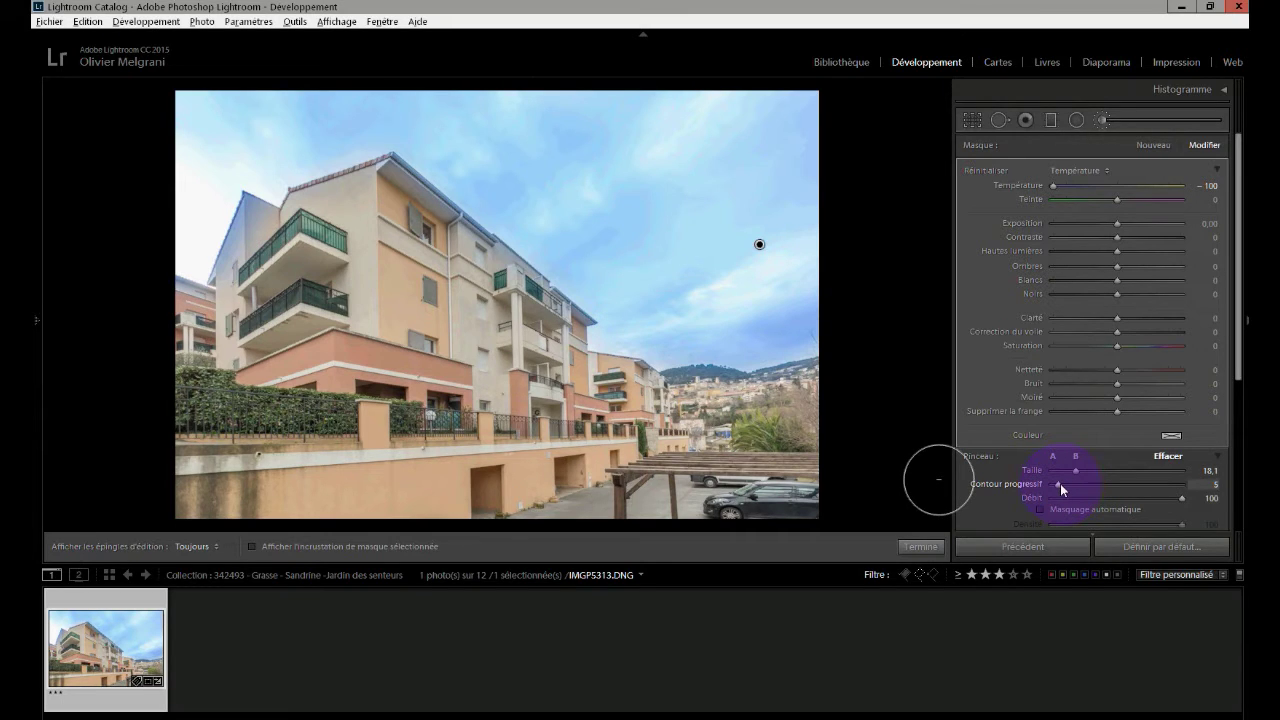
drag(1076, 473, 1074, 478)
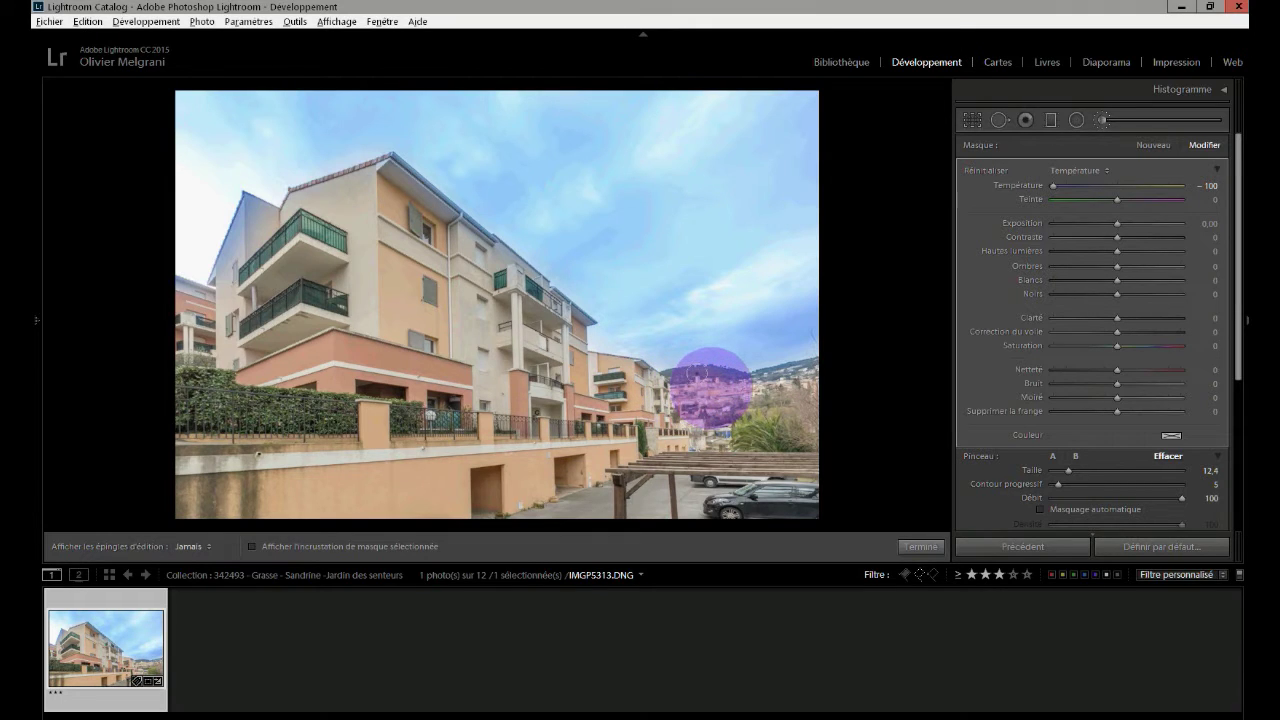
mouse_move(711, 388)
mouse_down()
mouse_move(749, 400)
mouse_move(817, 384)
mouse_up()
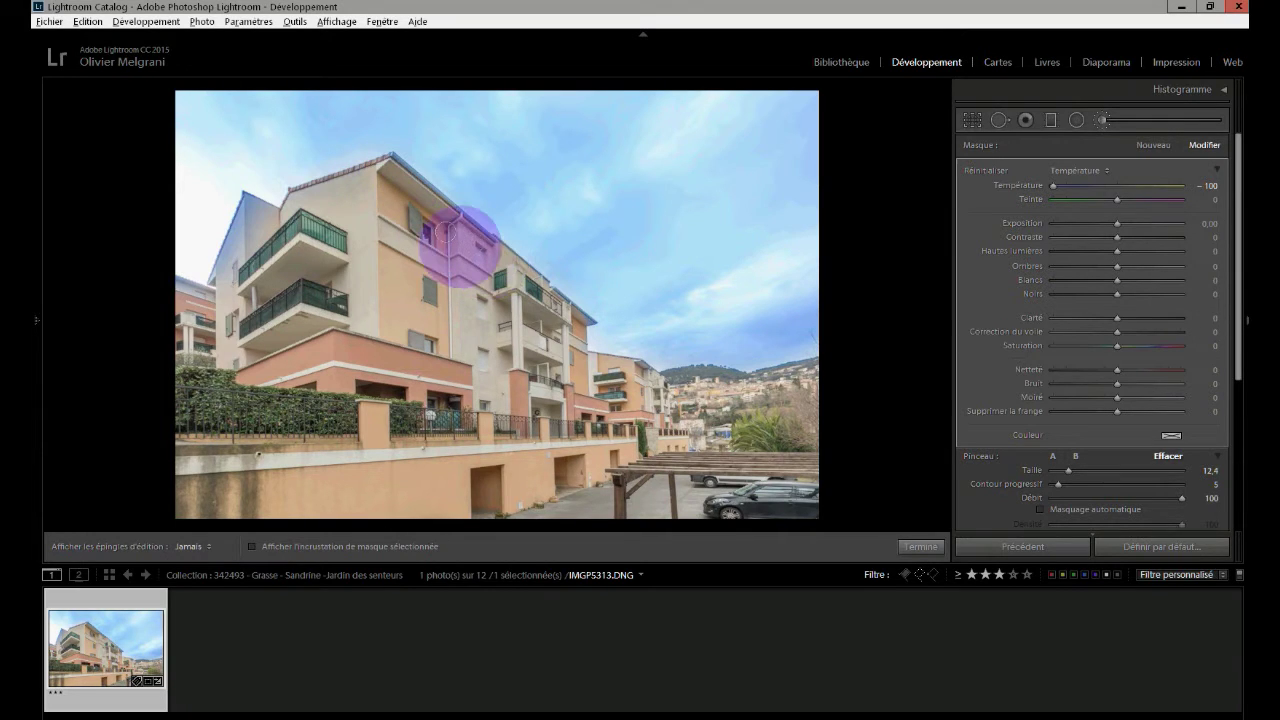
mouse_move(291, 227)
mouse_down()
mouse_move(246, 224)
mouse_move(212, 312)
mouse_move(171, 297)
mouse_move(233, 297)
mouse_move(218, 286)
mouse_move(253, 222)
mouse_move(229, 263)
mouse_move(267, 242)
mouse_up()
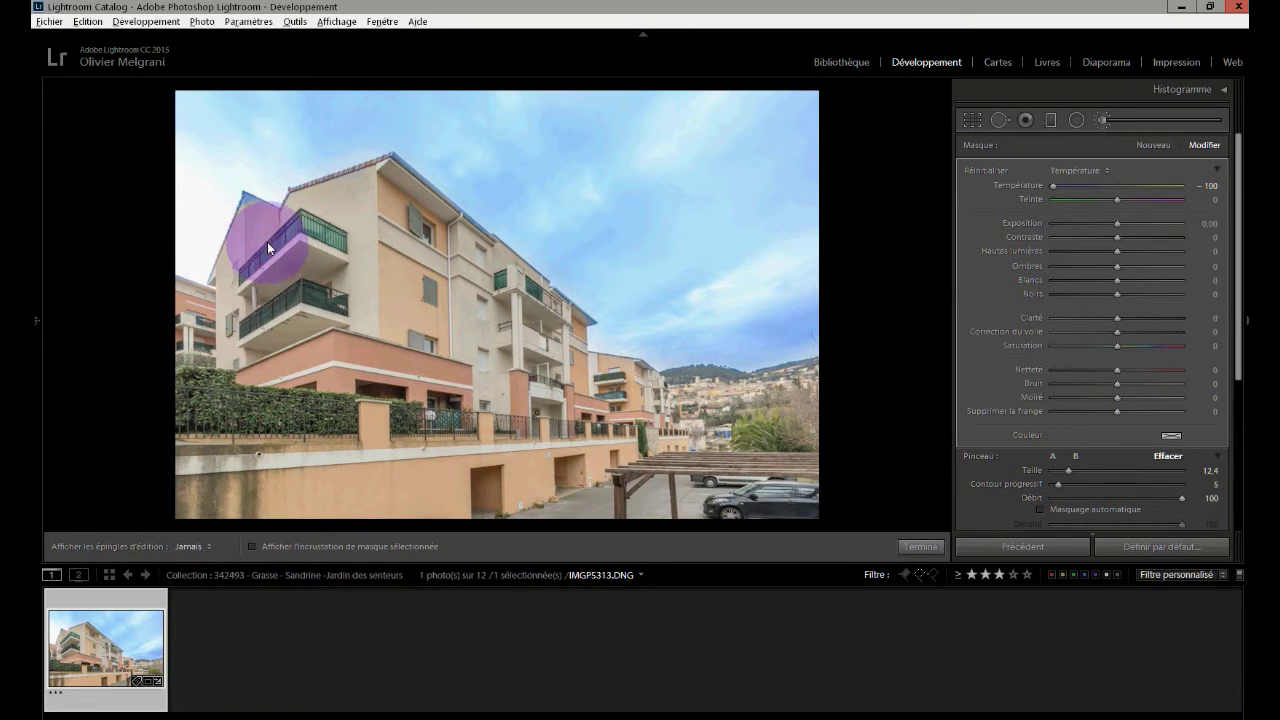
- Erase the blue spill along the building's roof edges with the eraser reduced to Taille 2,3
key(h)
drag(1064, 471, 1049, 472)
key(h)
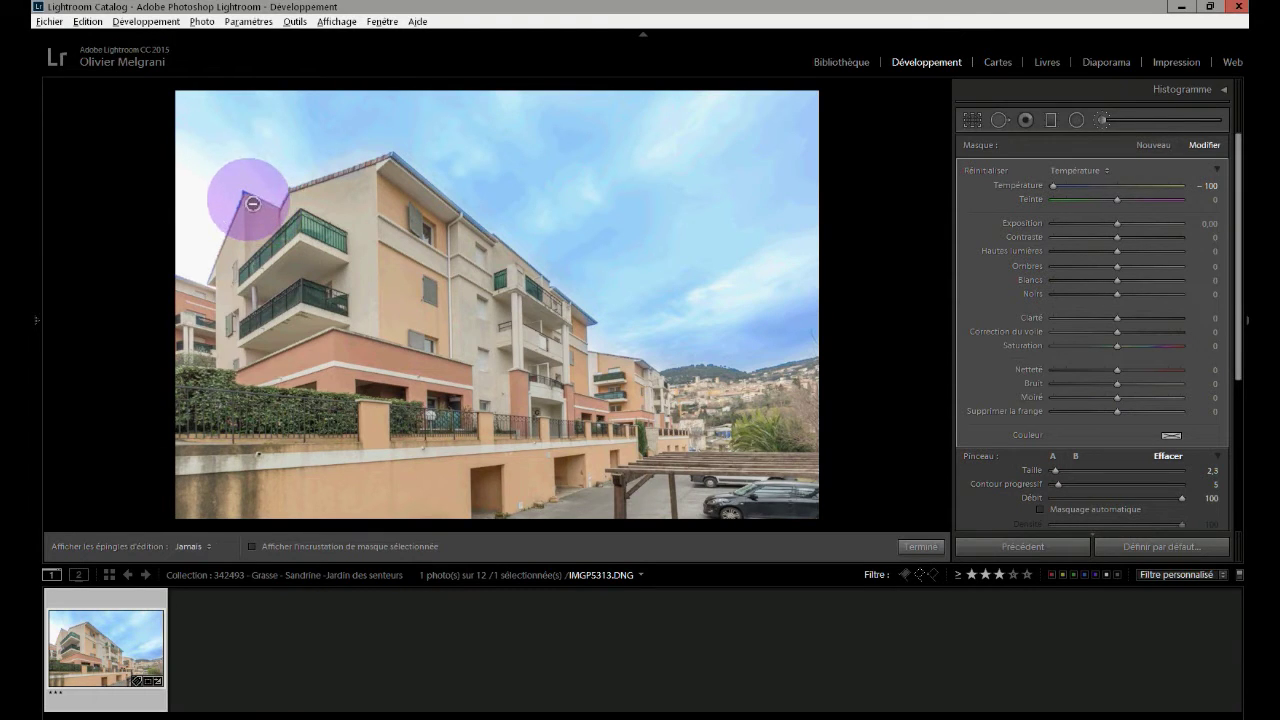
key(h)
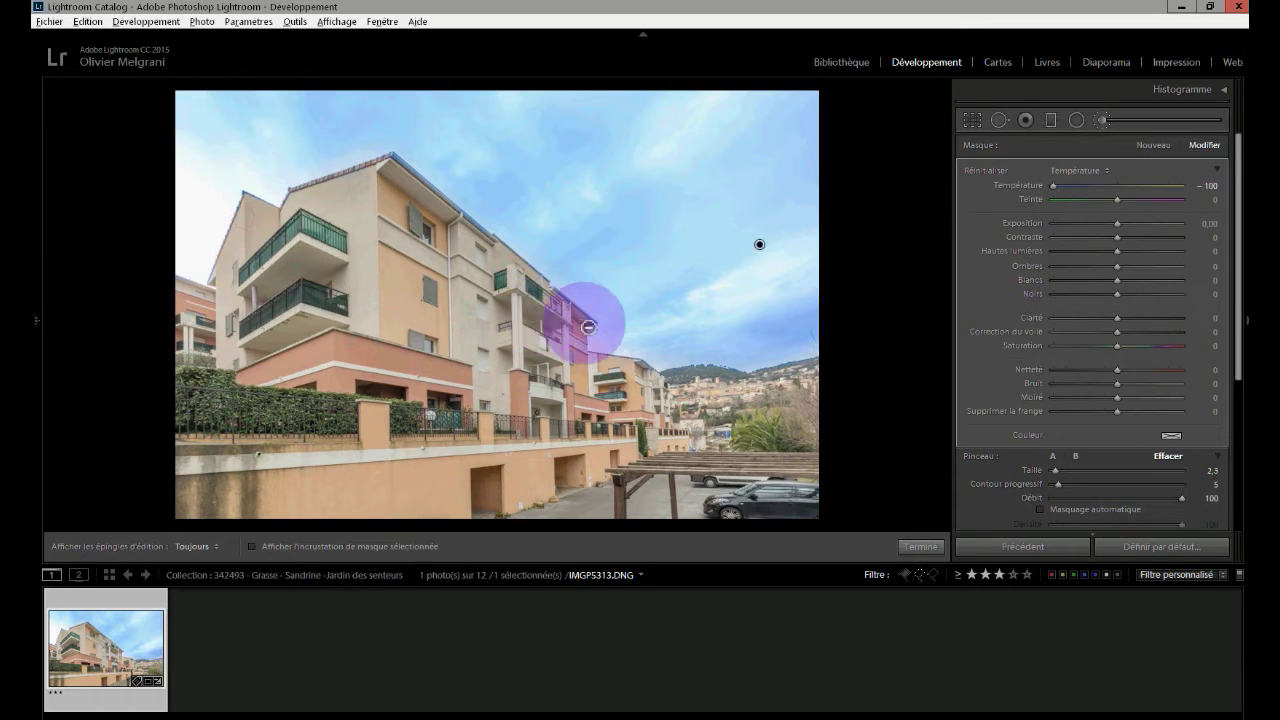
key(h)
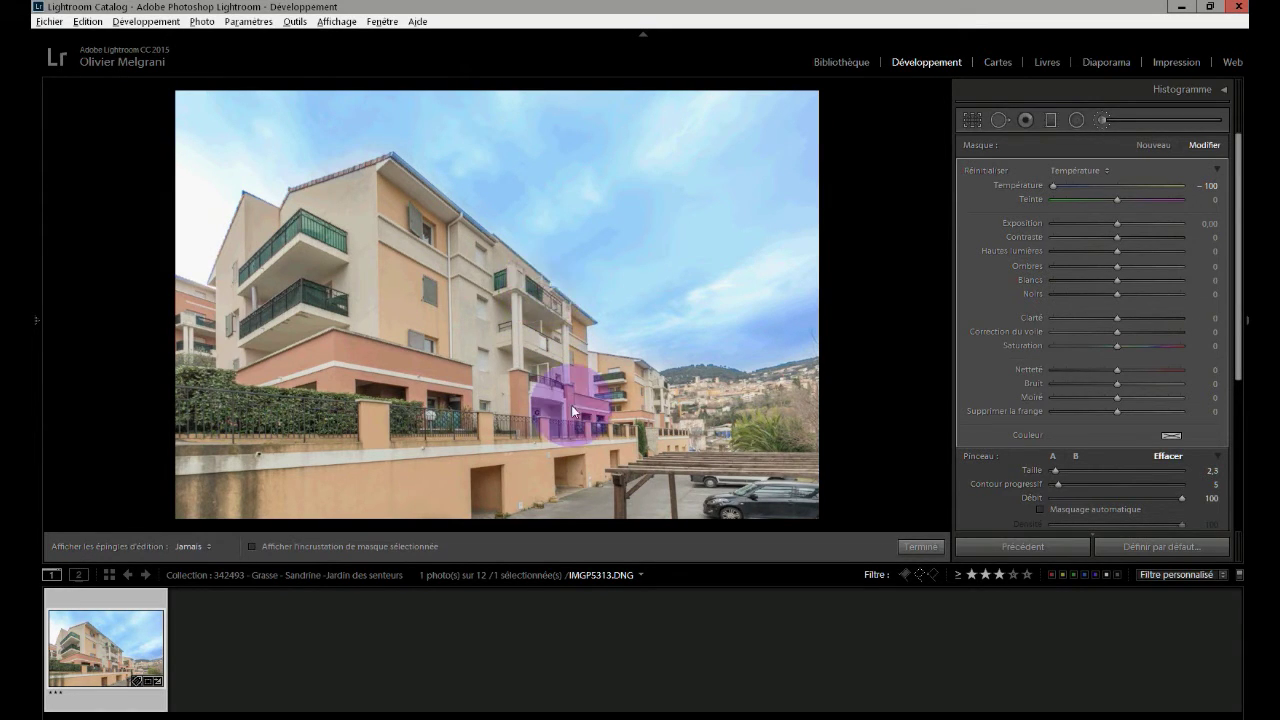
key(h)
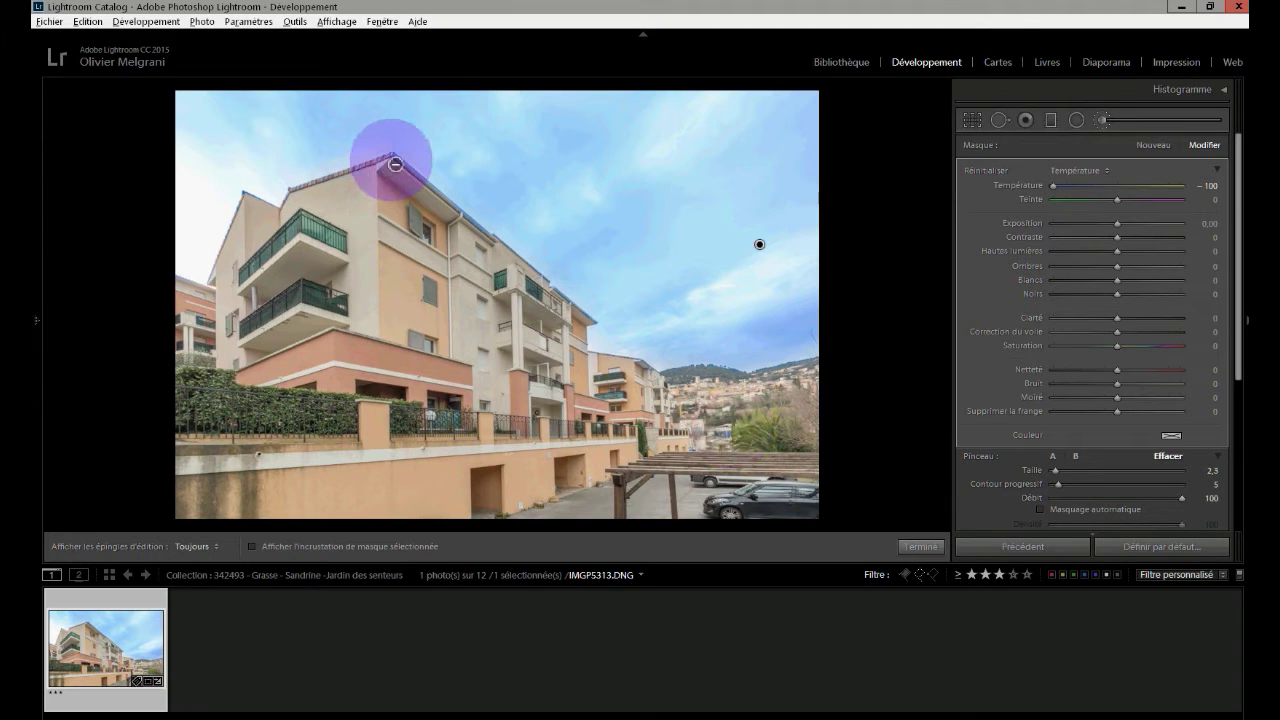
mouse_move(397, 162)
mouse_down()
mouse_move(494, 251)
mouse_move(479, 232)
mouse_move(468, 228)
mouse_move(496, 246)
mouse_move(461, 238)
mouse_move(406, 171)
mouse_up()
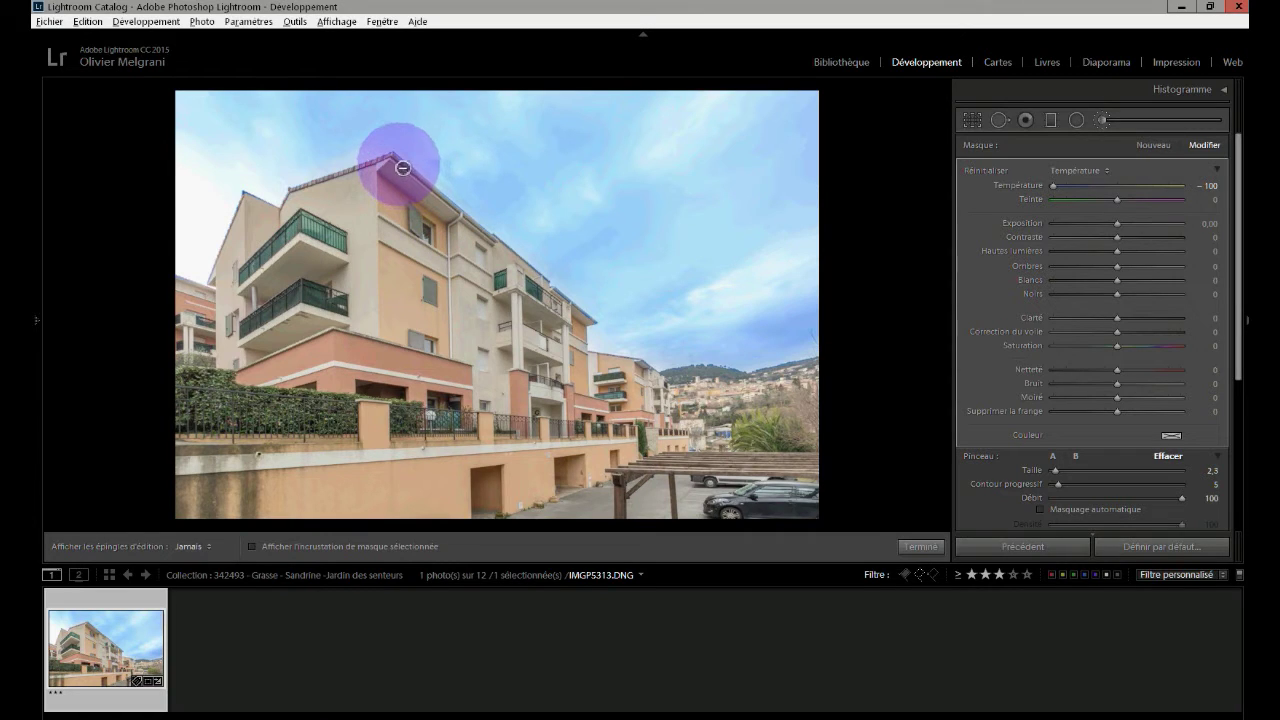
key(h)
key(alt)
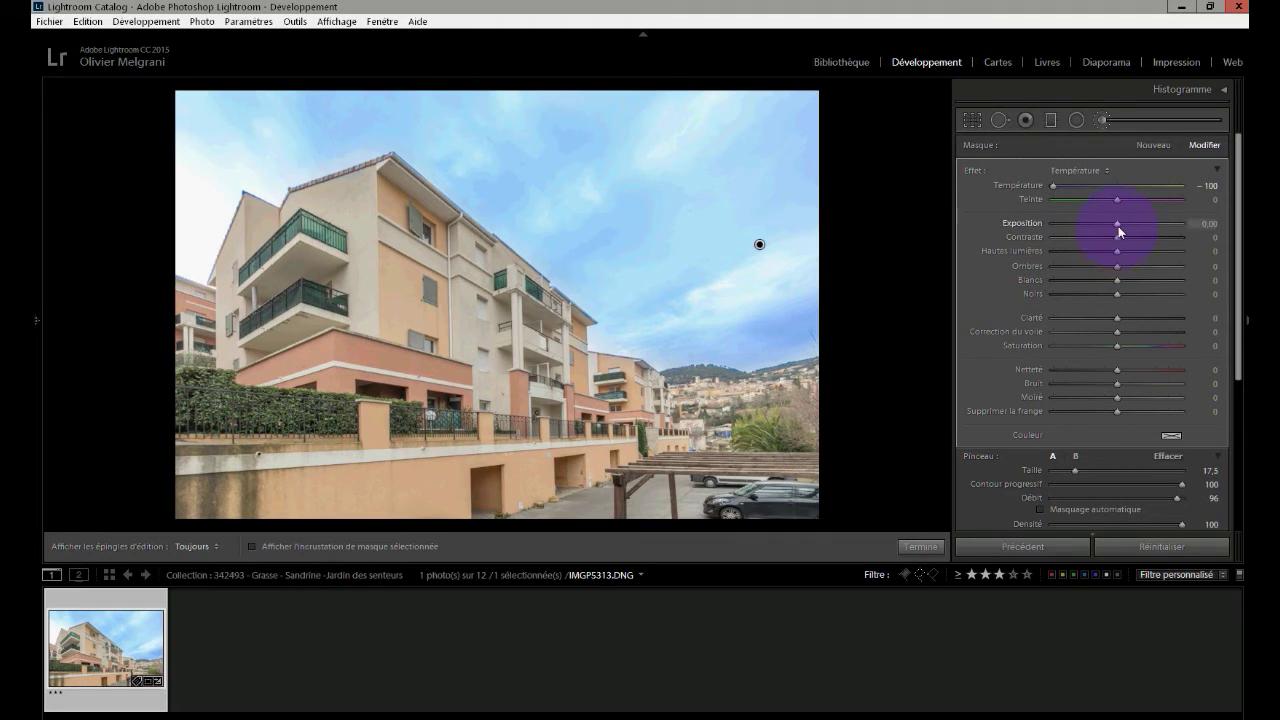
- Set the sky mask to Exposition −0,36, Clarté 31, Netteté 60, Hautes lumières −19 and Ombres −27
mouse_move(1118, 226)
mouse_down()
mouse_move(1087, 225)
mouse_move(1112, 229)
mouse_up()
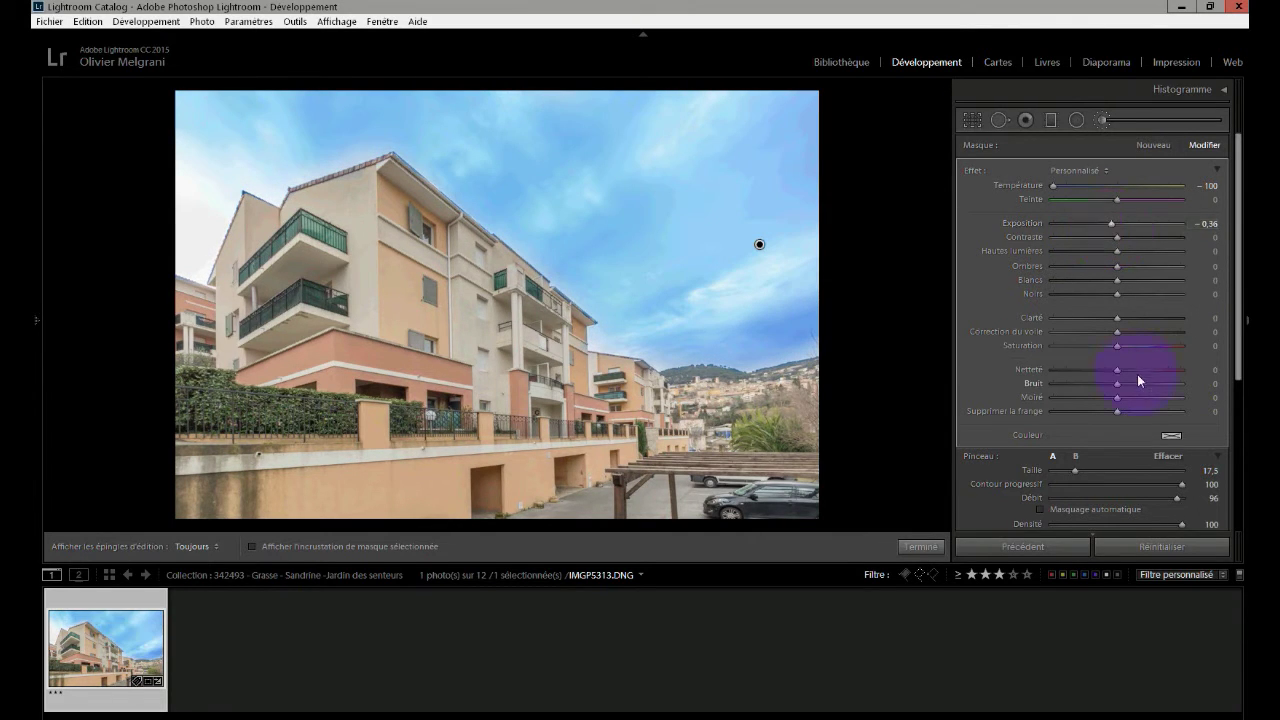
drag(1121, 320, 1141, 322)
drag(1136, 369, 1156, 375)
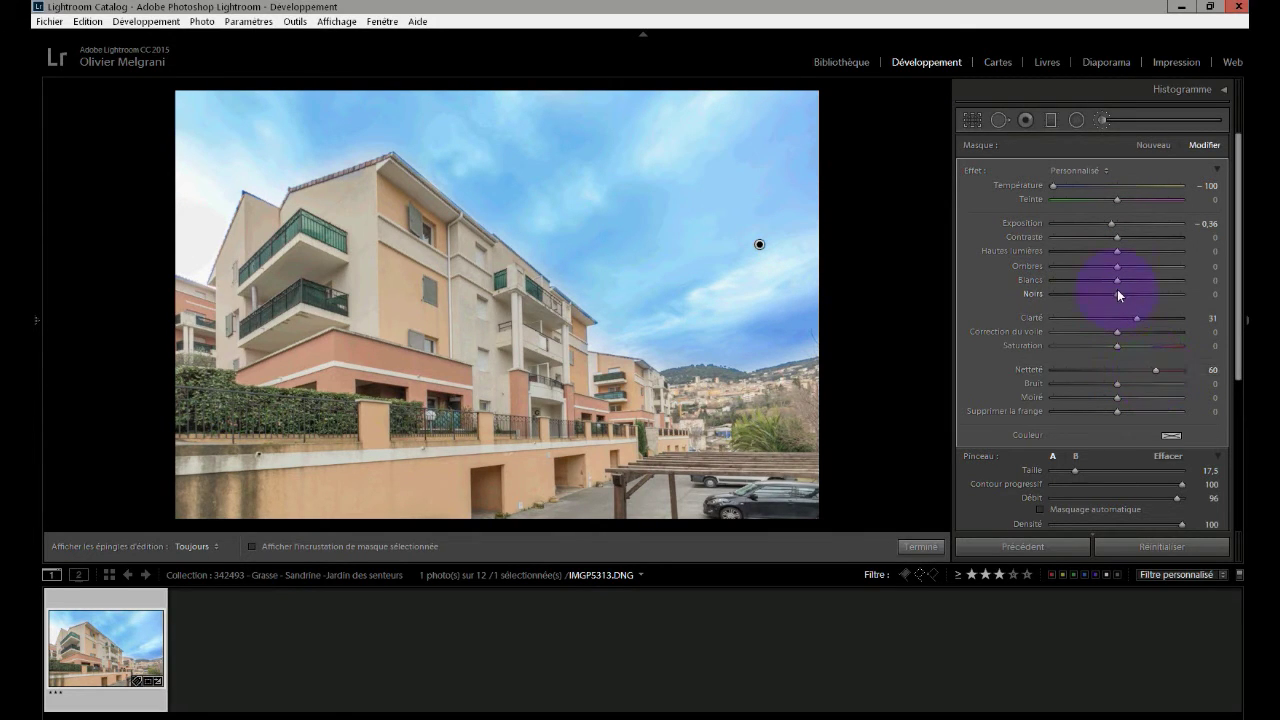
drag(1118, 251, 1101, 274)
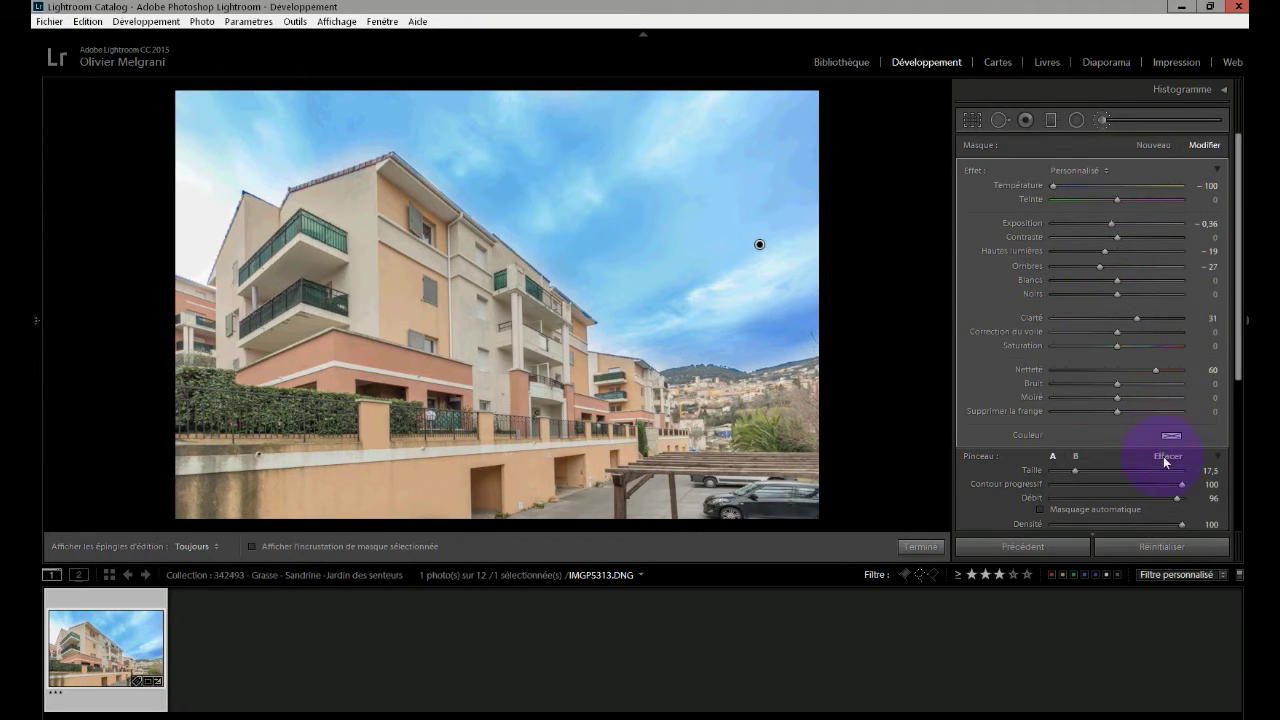
- Tint the sky mask blue with hue 240 and saturation 86, and set Température to −44 and Exposition to −0,50
click(1172, 437)
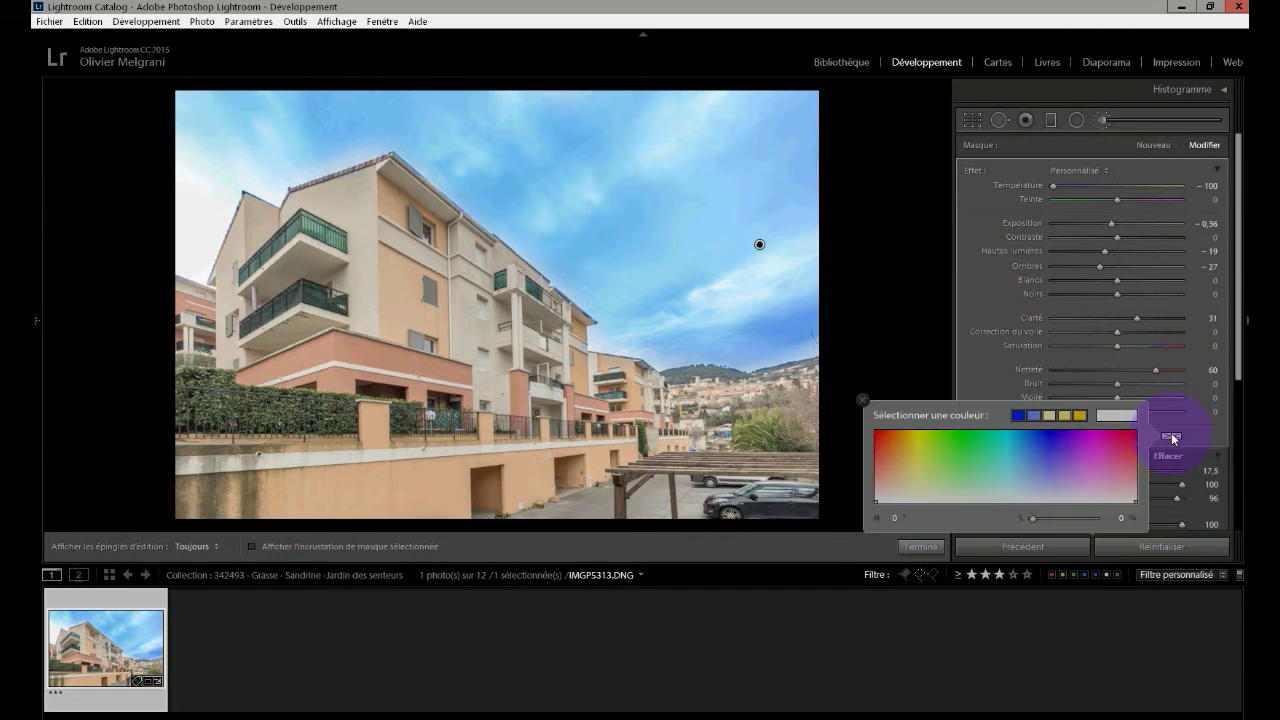
click(914, 441)
mouse_move(914, 441)
mouse_down()
mouse_move(869, 437)
mouse_move(886, 449)
mouse_move(880, 430)
mouse_move(1085, 438)
mouse_move(1047, 431)
mouse_move(1058, 422)
mouse_move(1049, 436)
mouse_up()
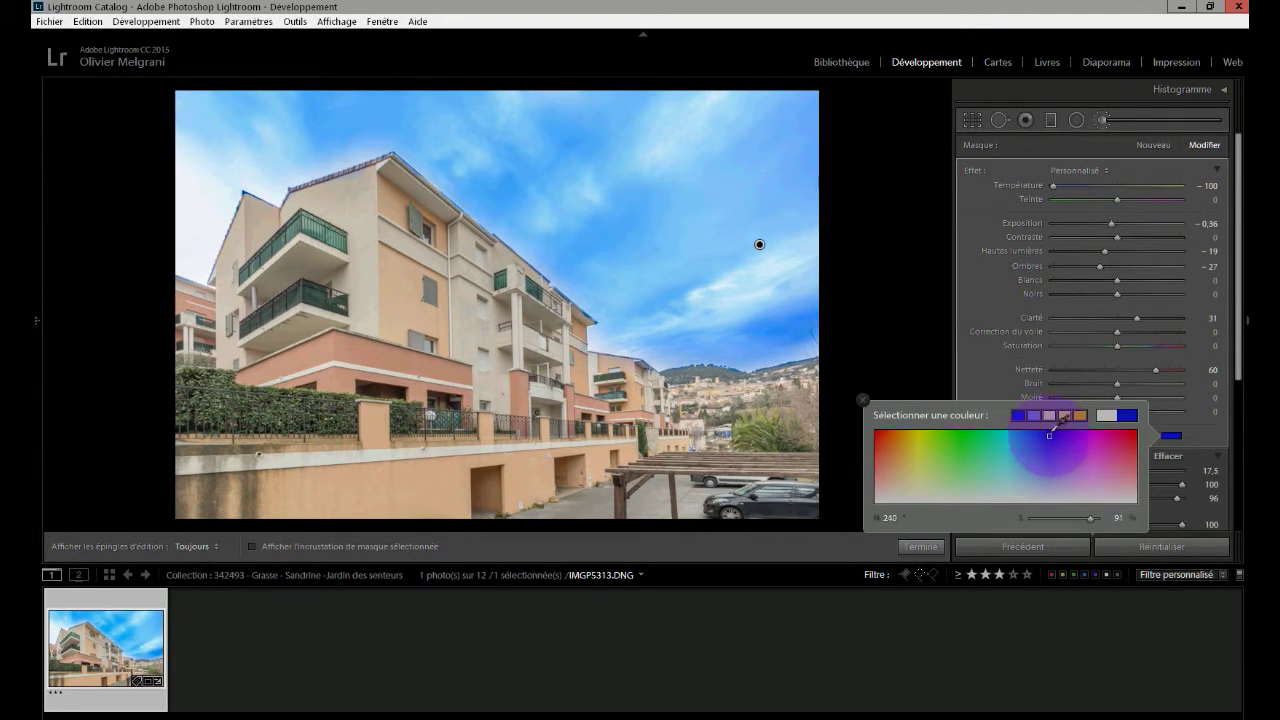
mouse_move(1087, 520)
mouse_down()
mouse_move(1068, 521)
mouse_move(1087, 518)
mouse_up()
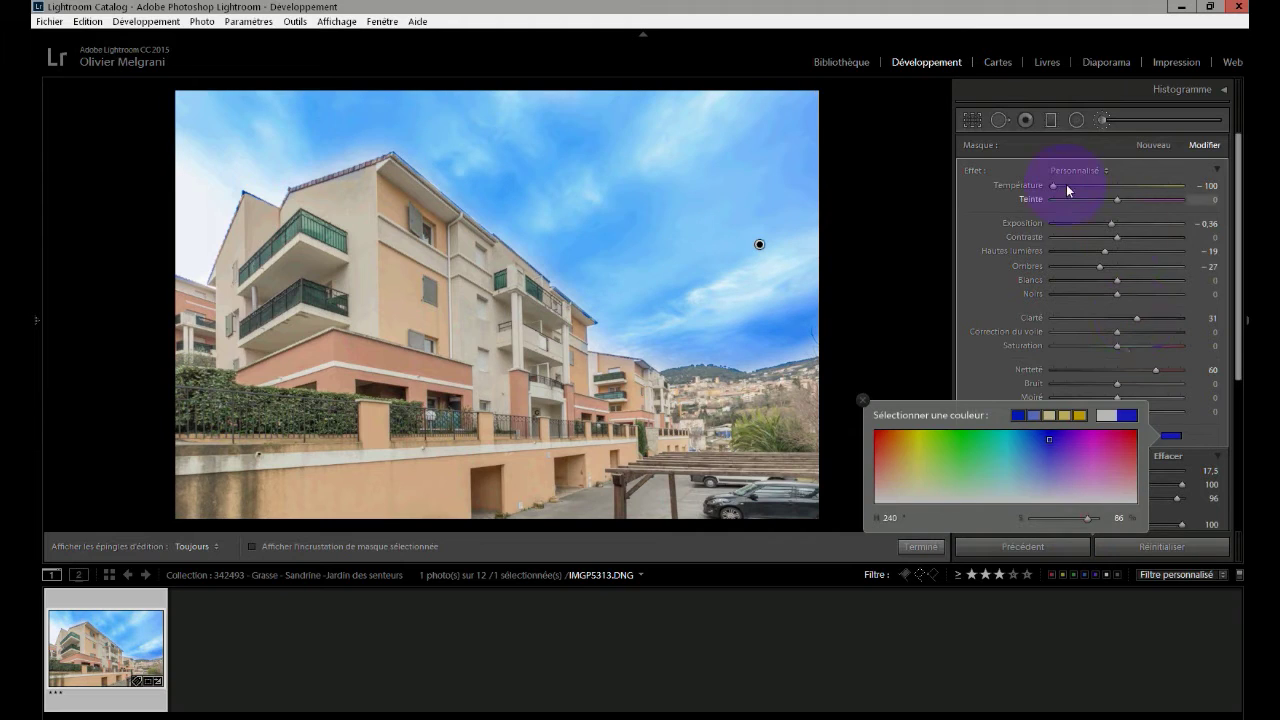
drag(1055, 185, 1090, 186)
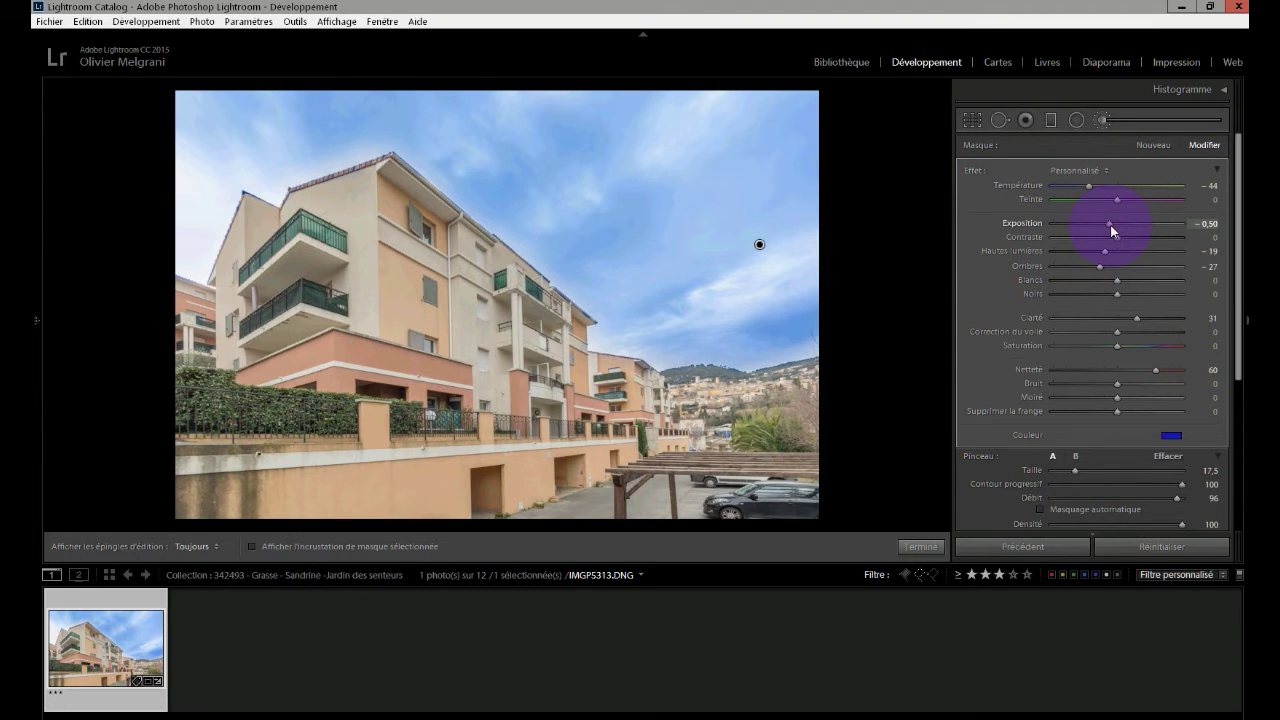
click(1032, 473)
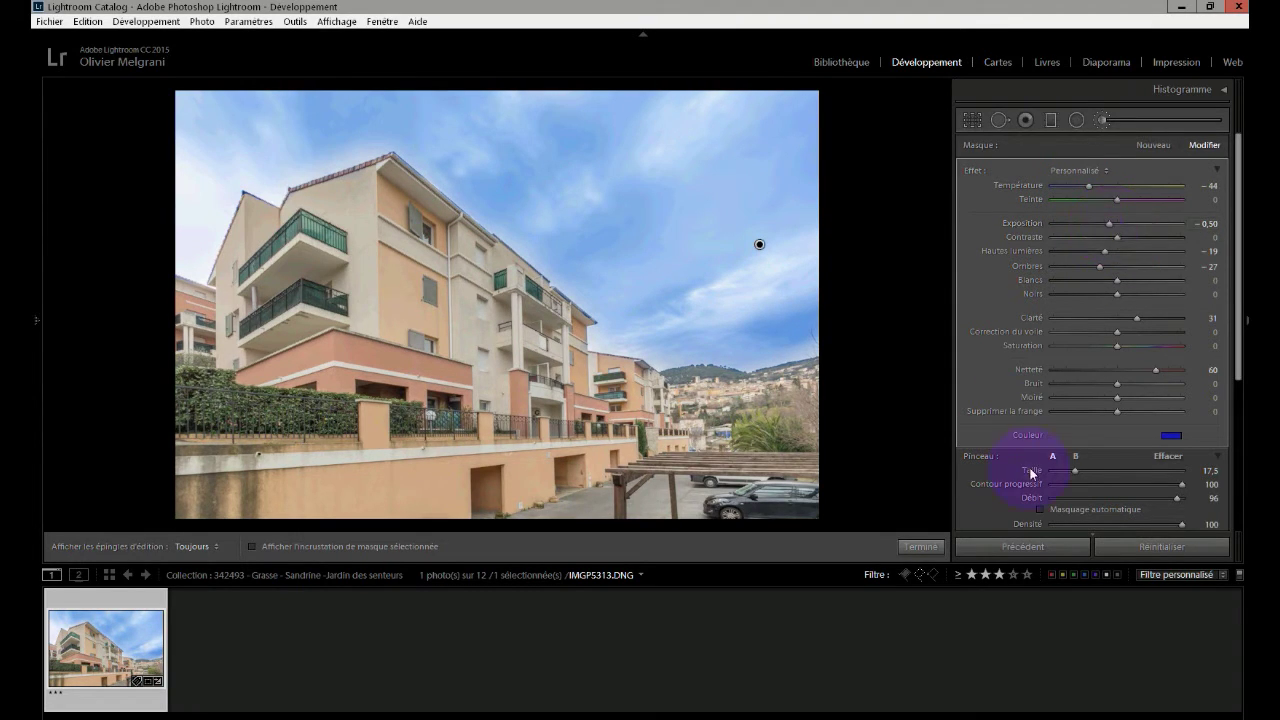
- Erase remaining blue spill along the lower roofline and the hills with the Taille 2,3 eraser
key(alt)
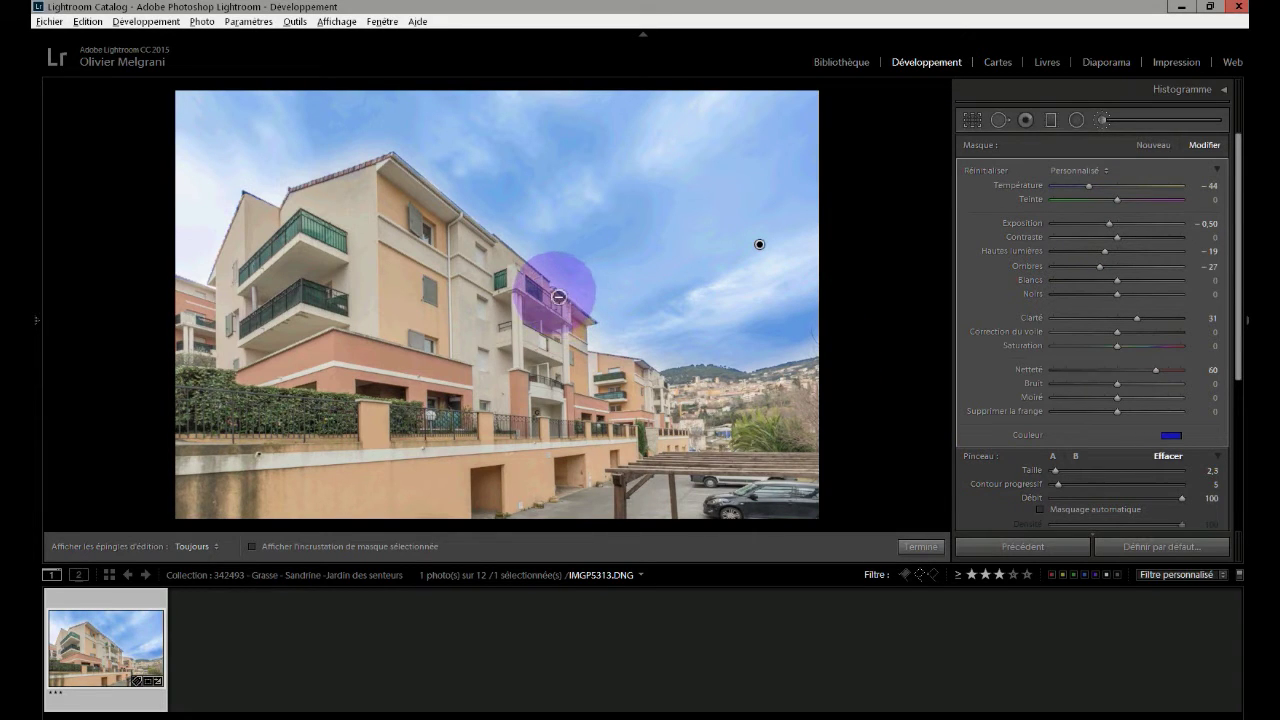
key(h)
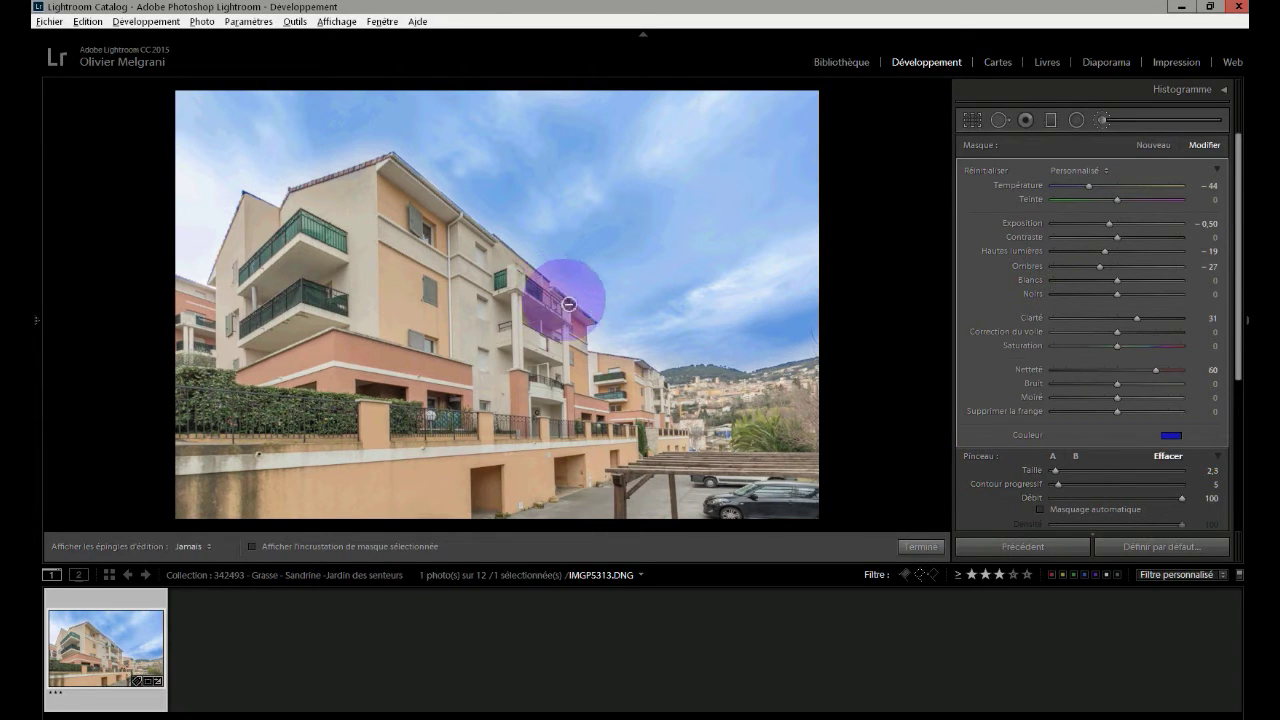
mouse_move(587, 320)
mouse_down()
mouse_move(551, 320)
mouse_move(524, 268)
mouse_up()
key(h)
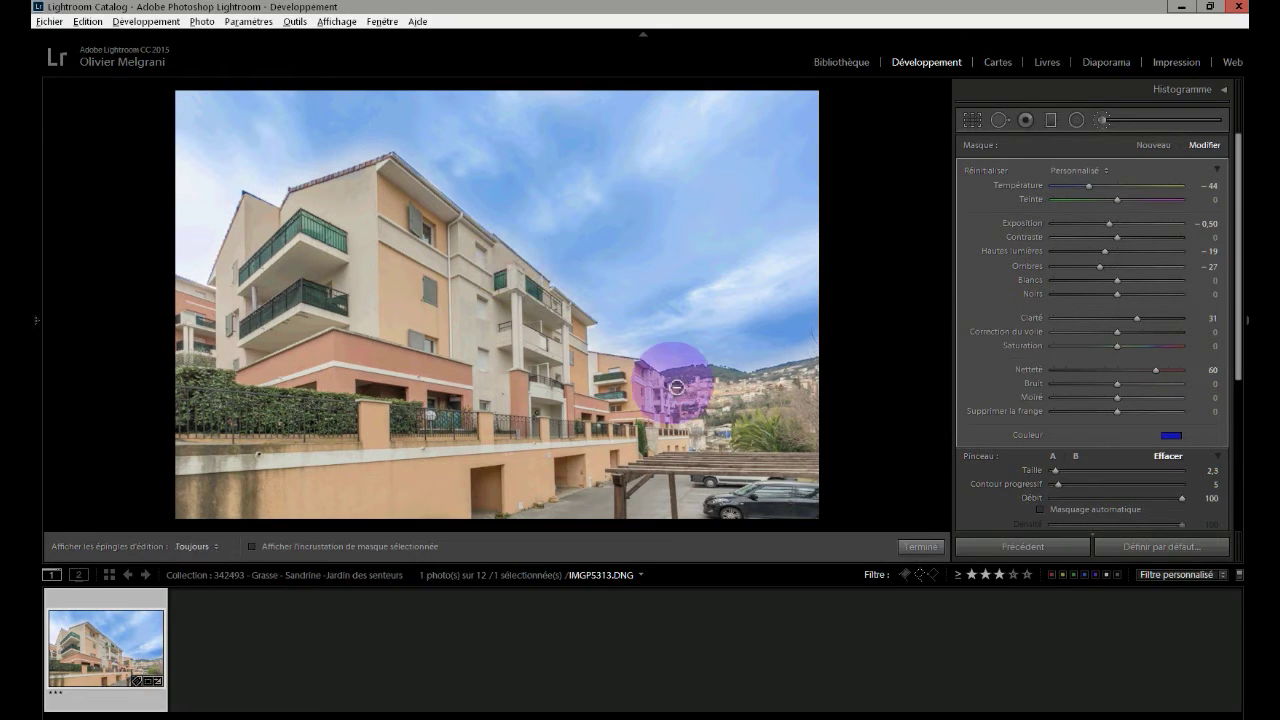
key(h)
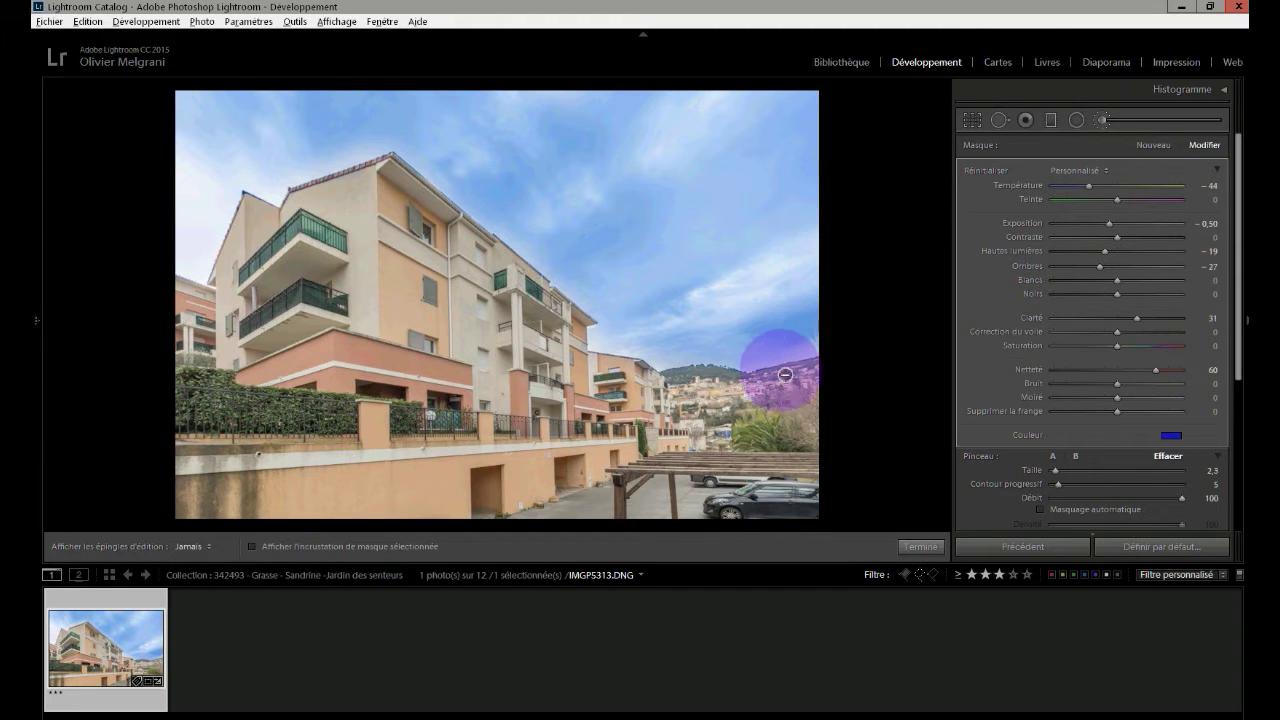
key(alt)
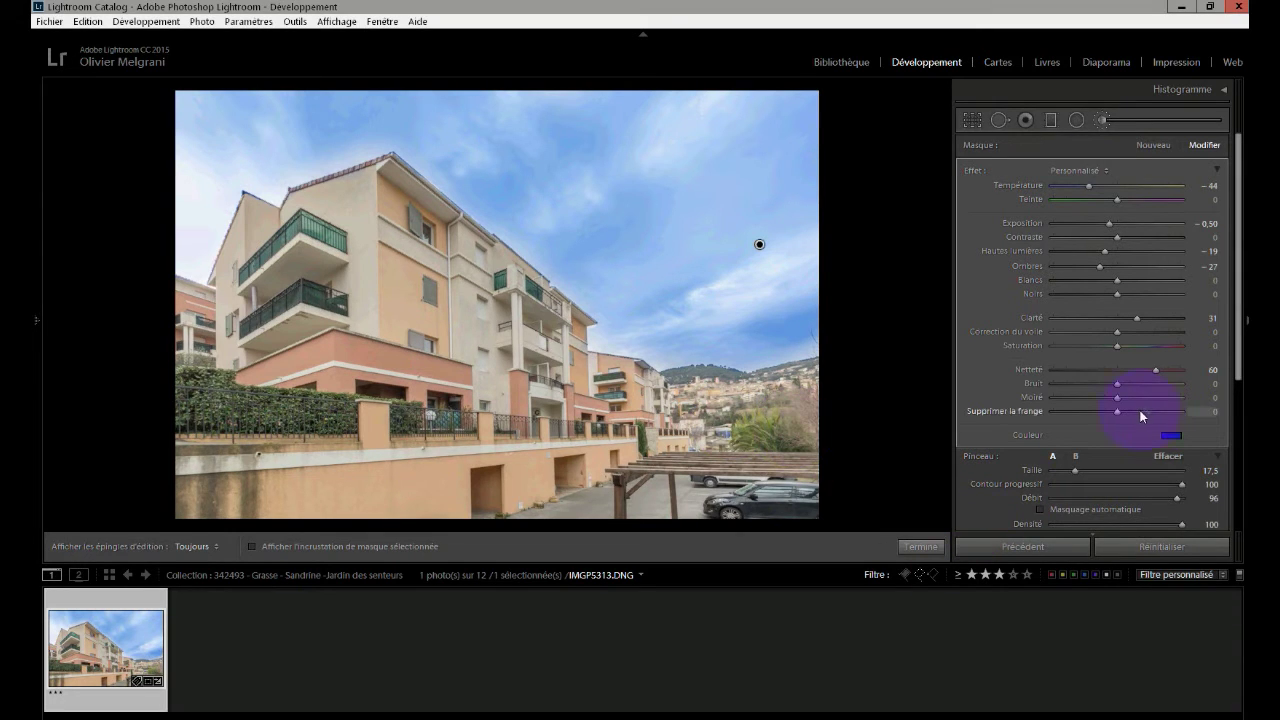
- Toggle the brush adjustments off and on to compare the original sky with the retouched one
scroll(1164, 437, down, 3)
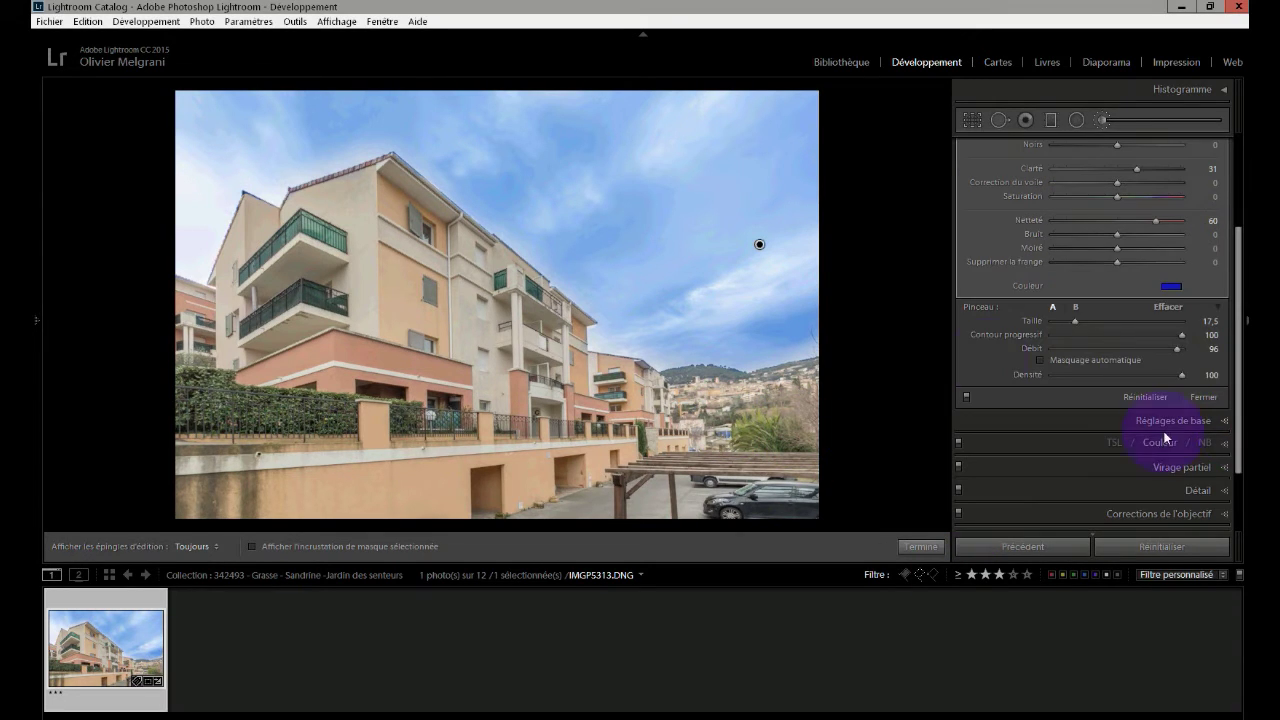
click(967, 397)
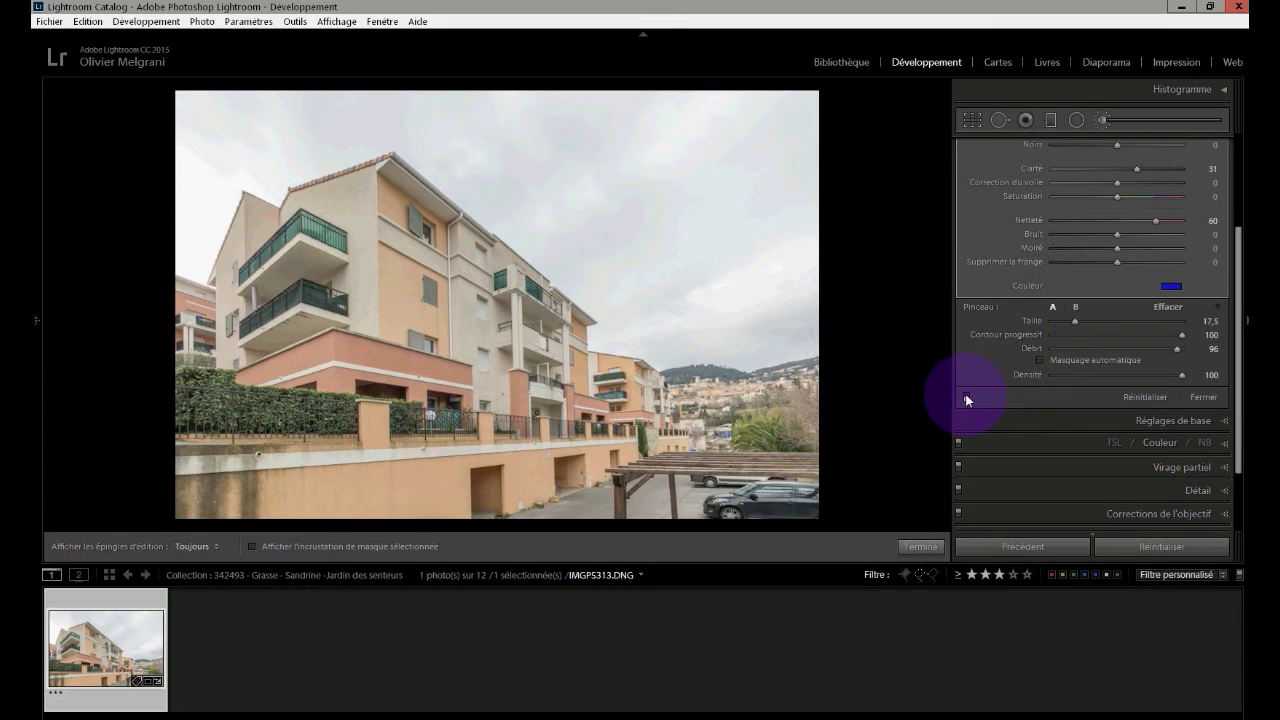
click(967, 397)
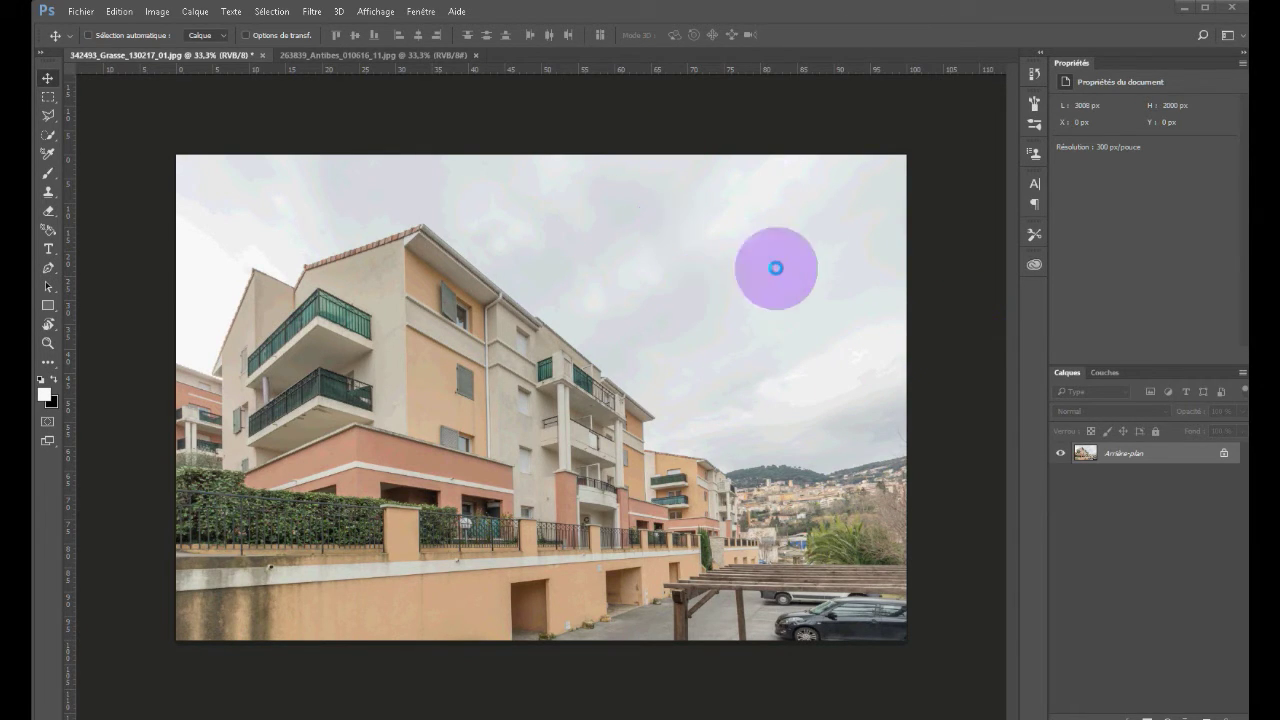
- In Photoshop, view the Antibes photo with the blue sky, and return to the Grasse building photo
click(354, 56)
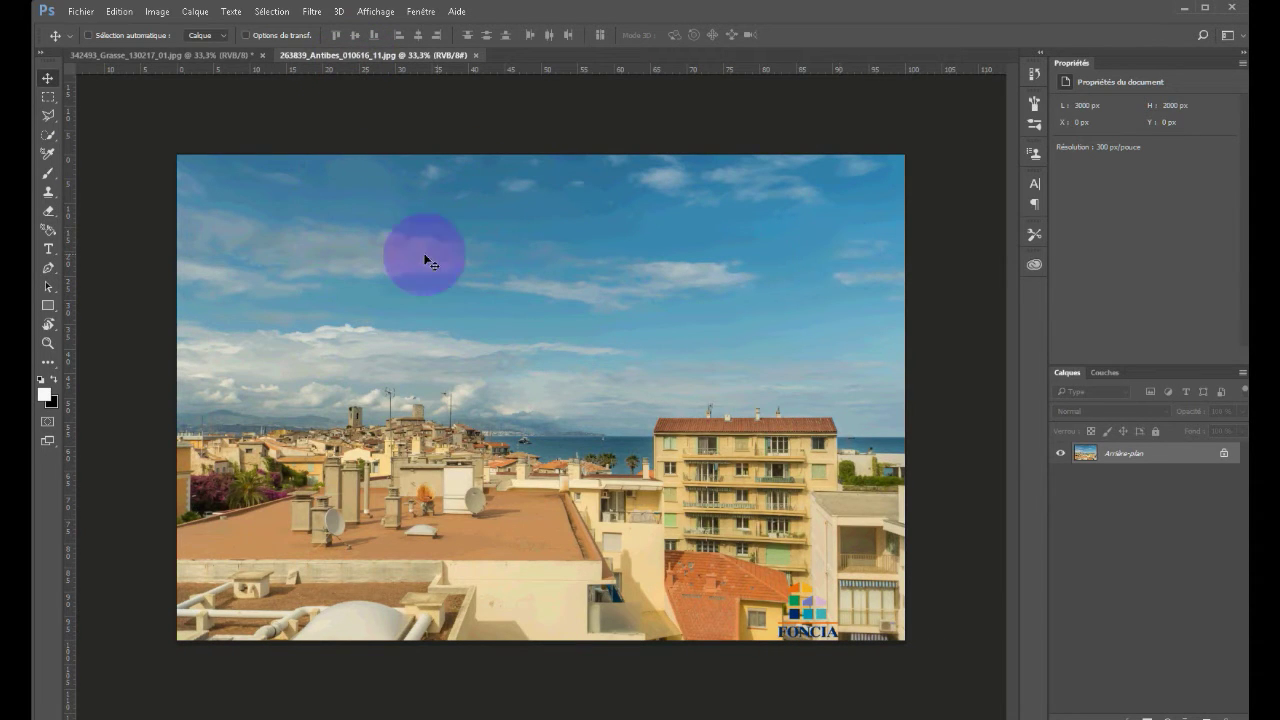
click(223, 56)
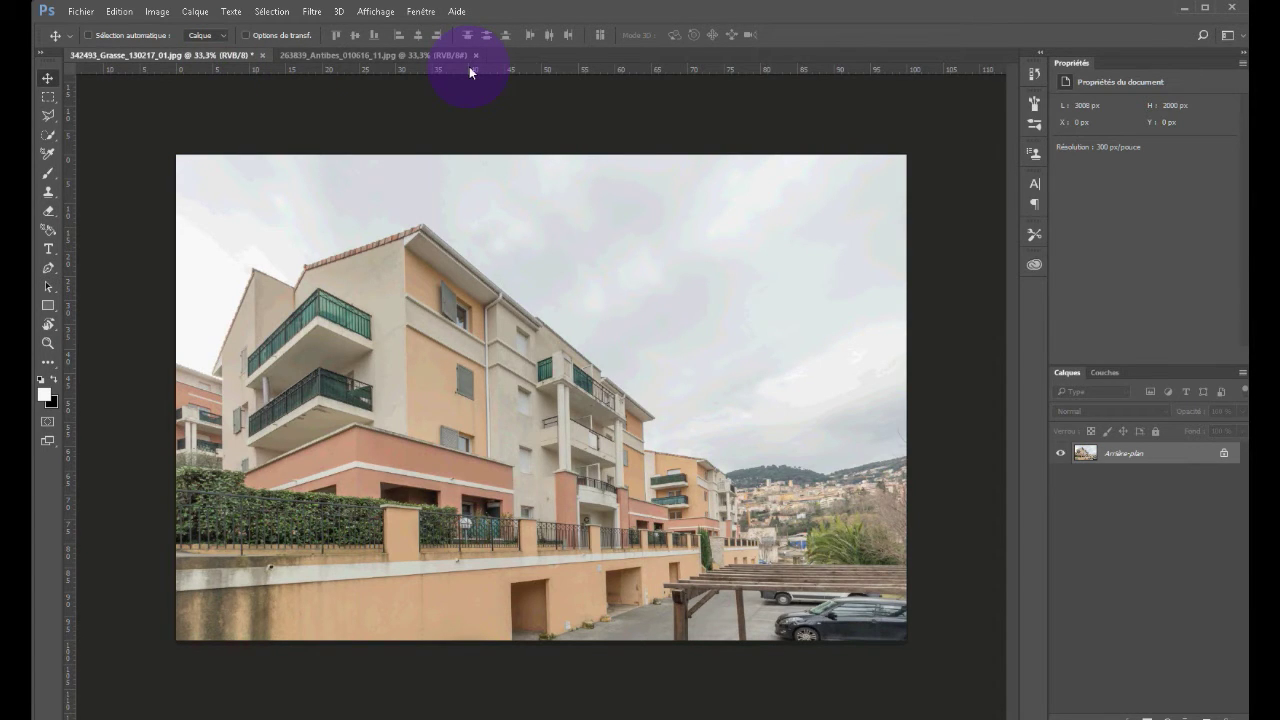
- Copy the entire Antibes blue-sky photo and paste it as a new layer into the Grasse building document
click(426, 55)
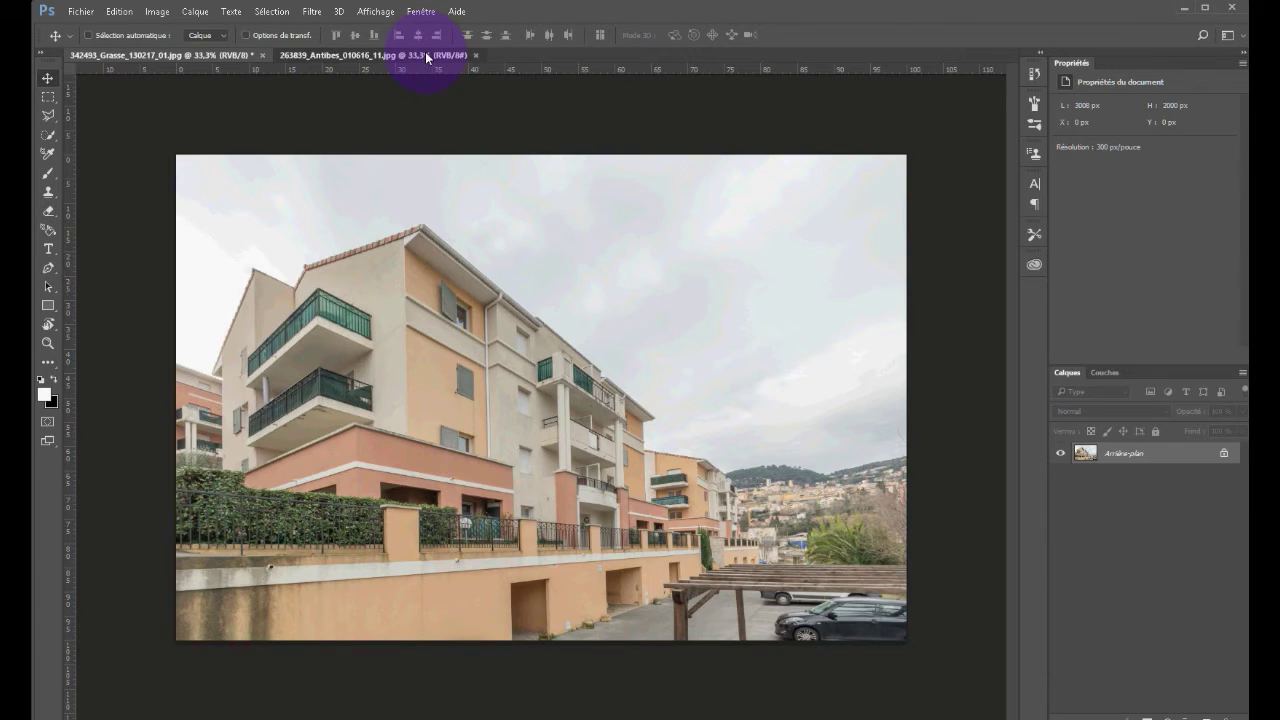
key(ctrl+a)
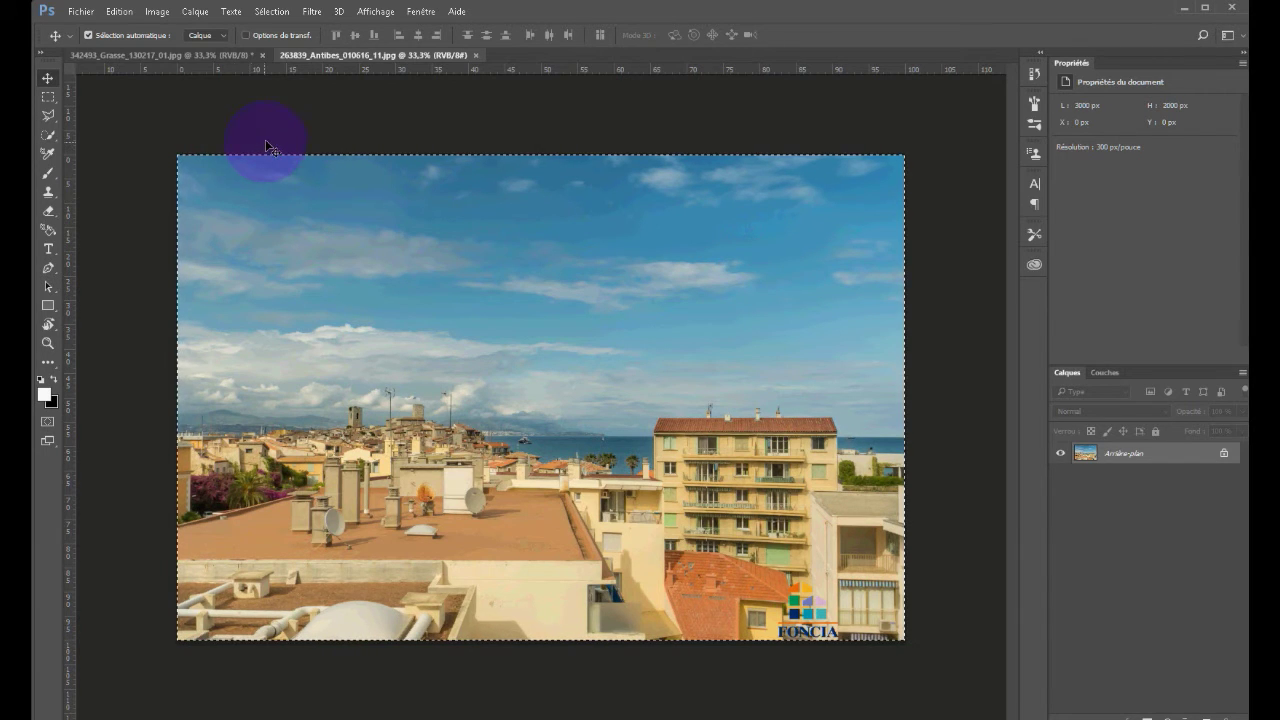
click(201, 54)
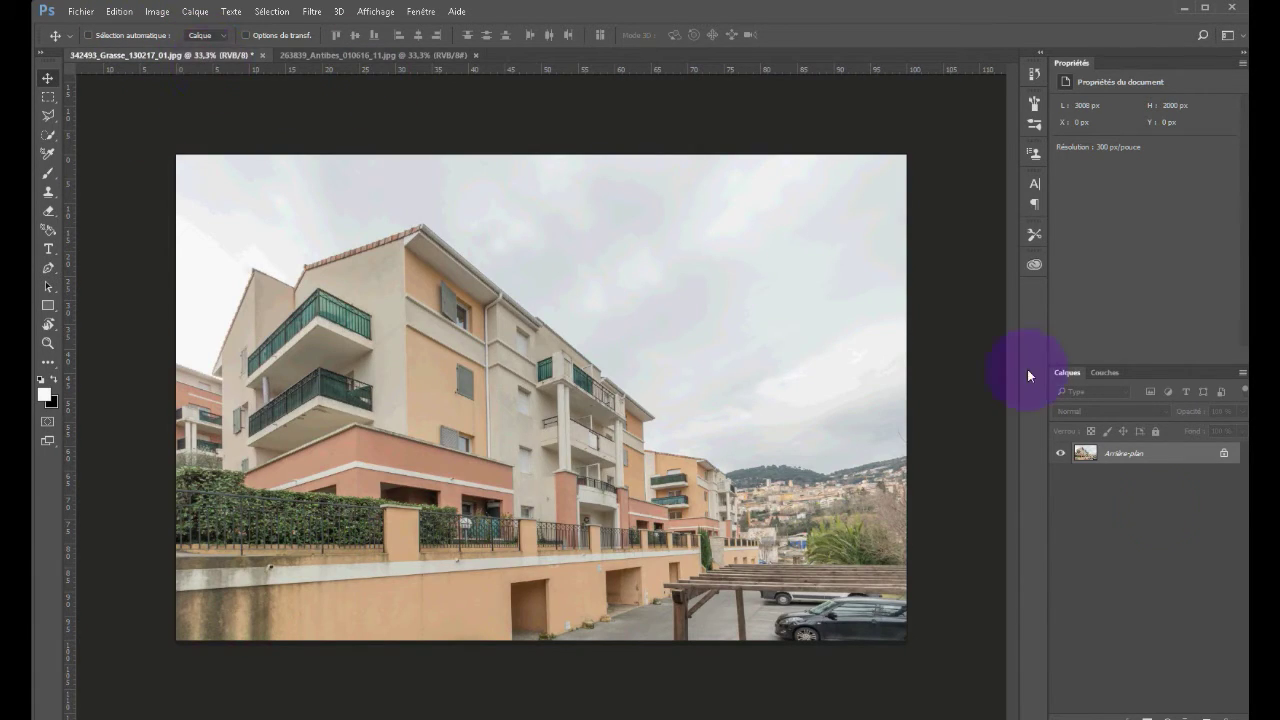
key(ctrl+v)
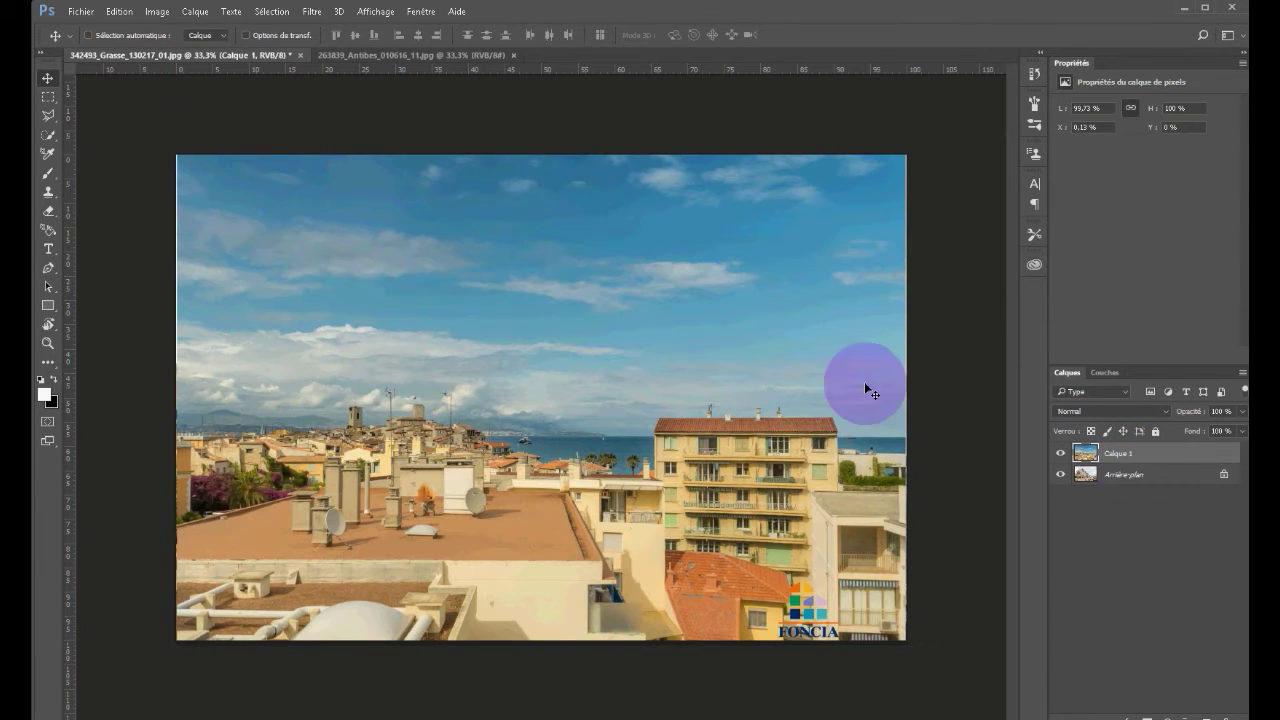
- Toggle the pasted Antibes layer's visibility to compare it with the building photo beneath, and leave it hidden
click(1128, 478)
click(1062, 454)
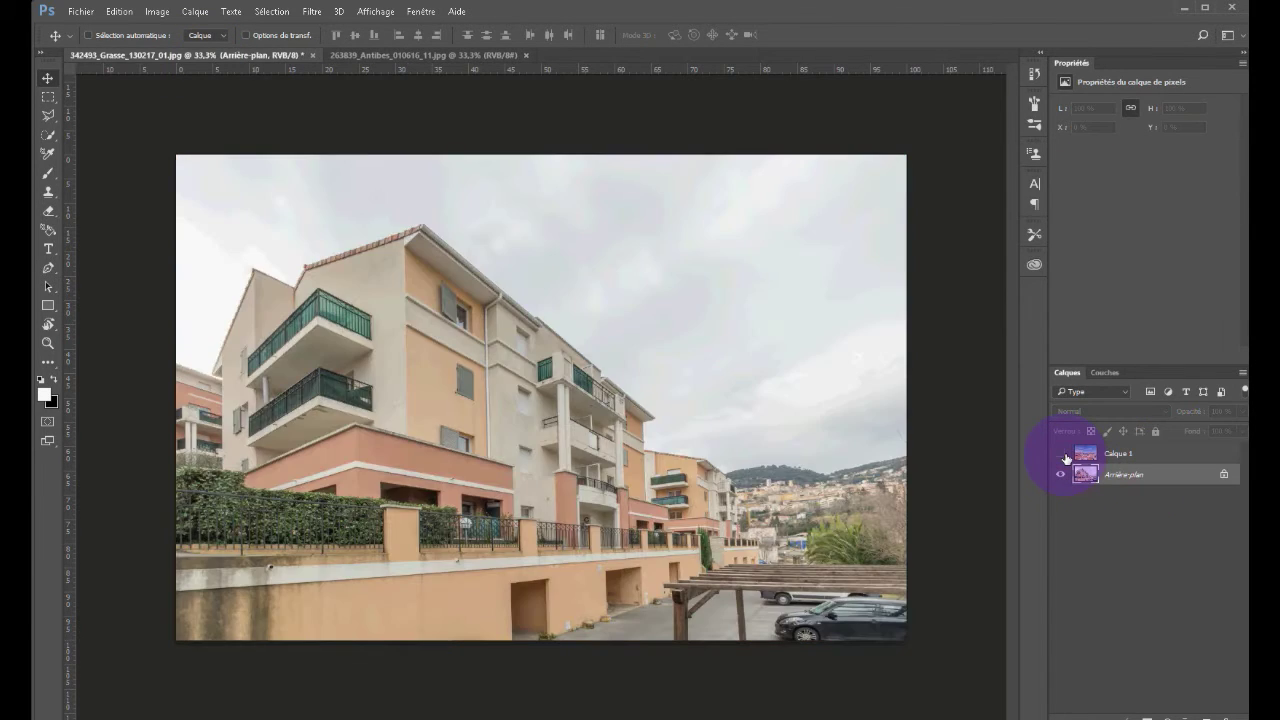
click(1062, 455)
click(1062, 455)
- Duplicate the Arrière-plan layer and stack the copy above the Antibes layer, making that layer visible again
click(1122, 480)
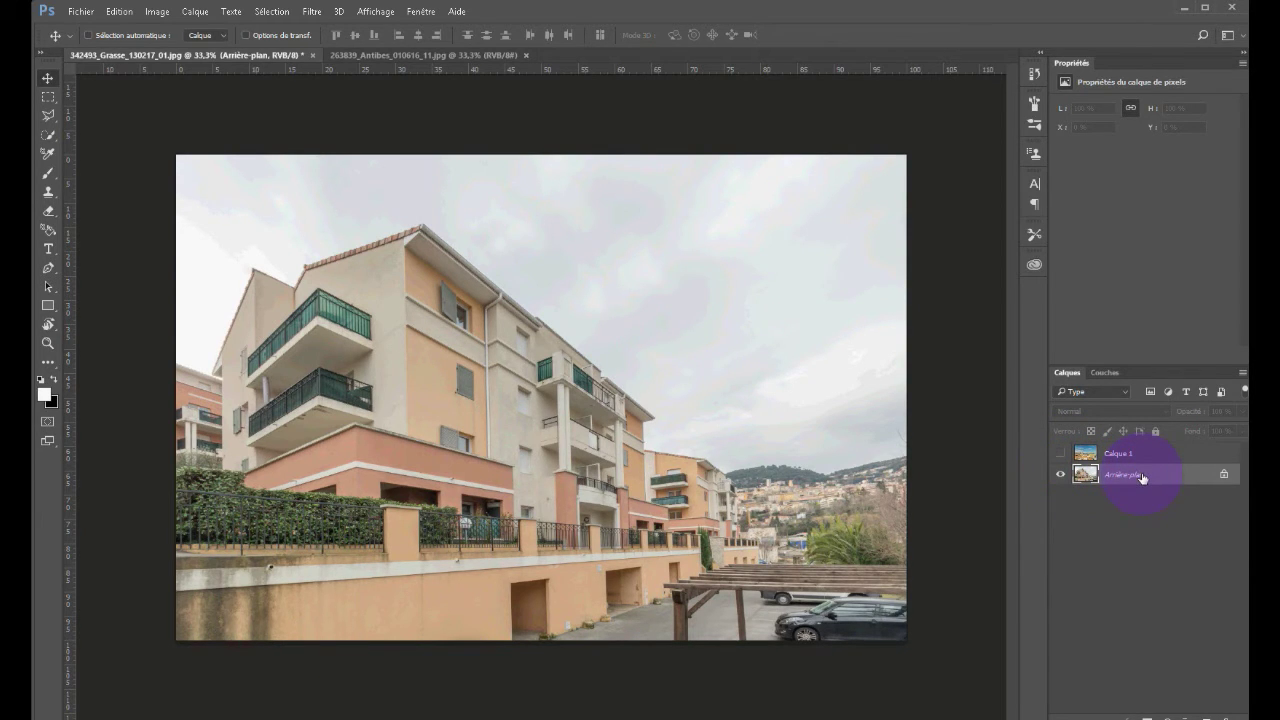
key(ctrl)
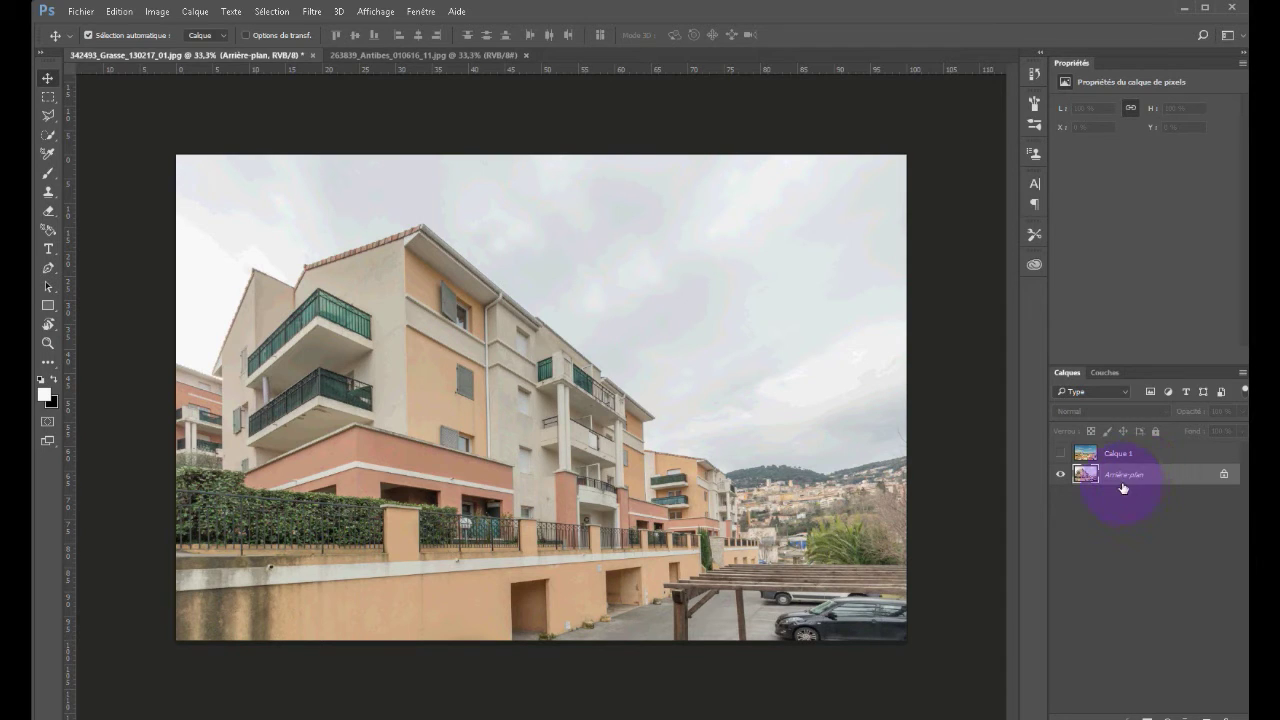
key(ctrl+j)
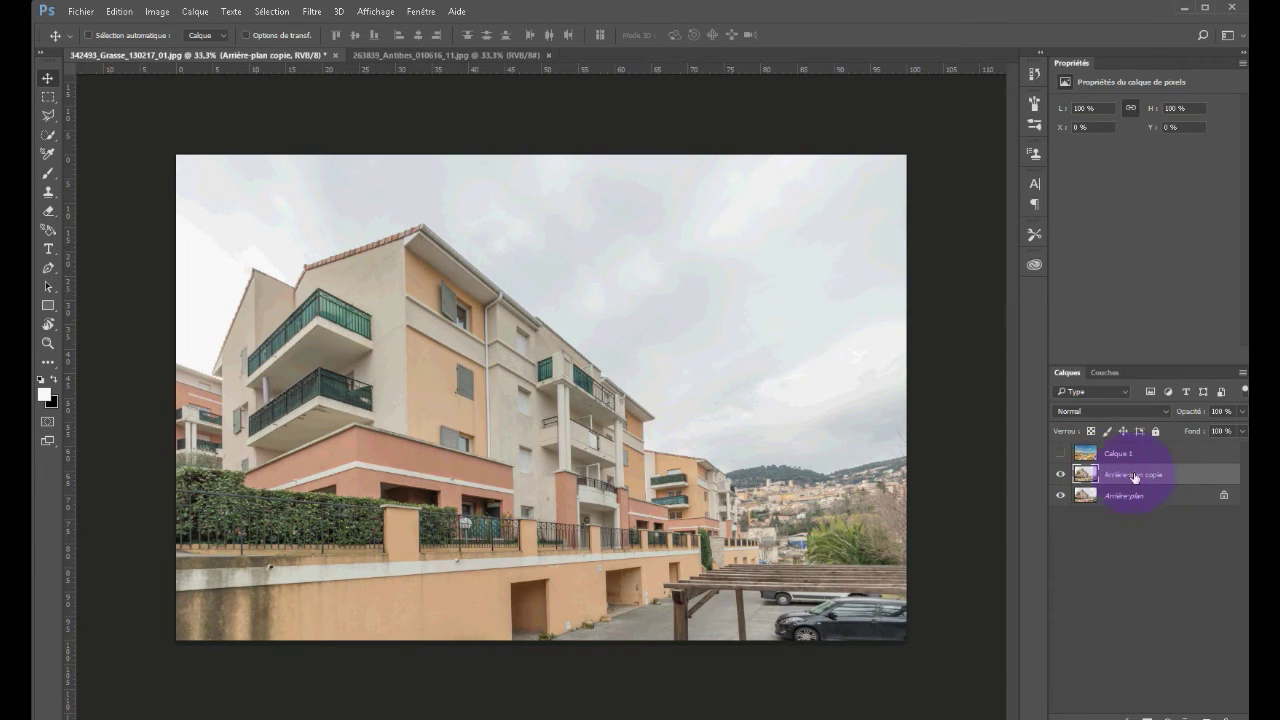
drag(1134, 478, 1143, 448)
click(1061, 476)
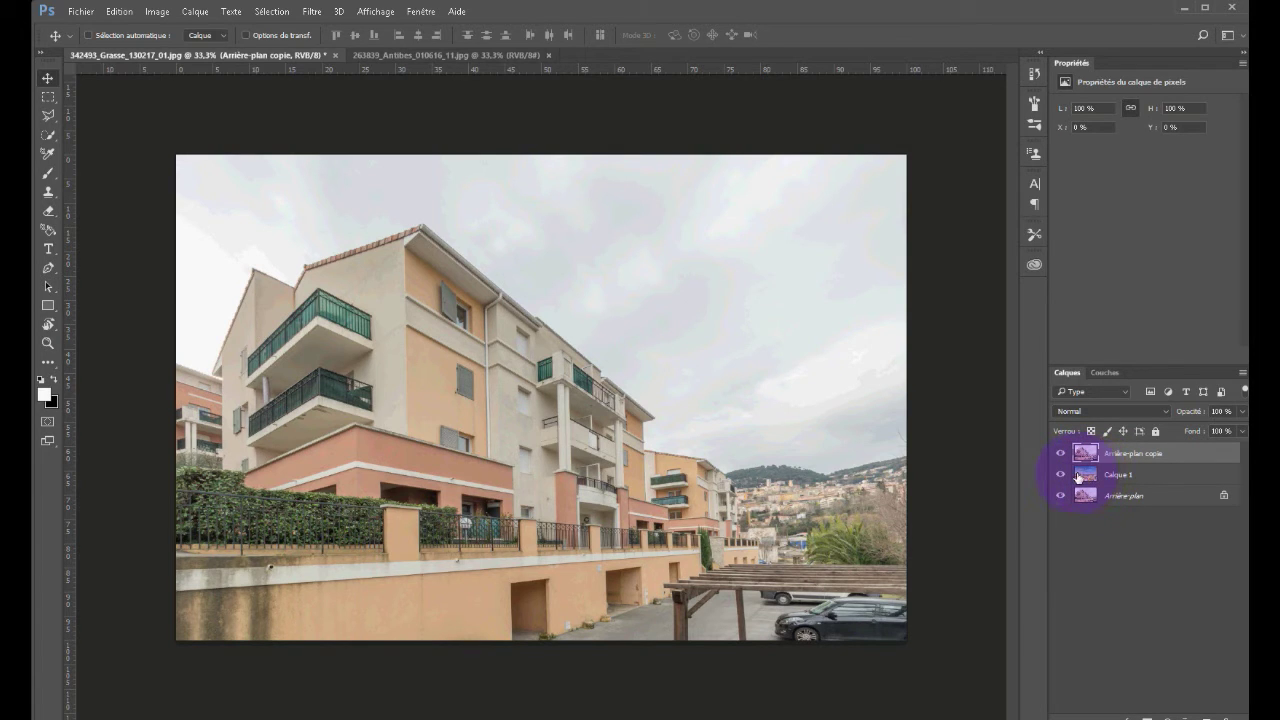
- Select the grey sky on the Arrière-plan copie layer with Quick Selection, delete it, and clear the selection
click(47, 136)
mouse_move(600, 249)
mouse_down()
mouse_move(651, 363)
mouse_move(719, 425)
mouse_up()
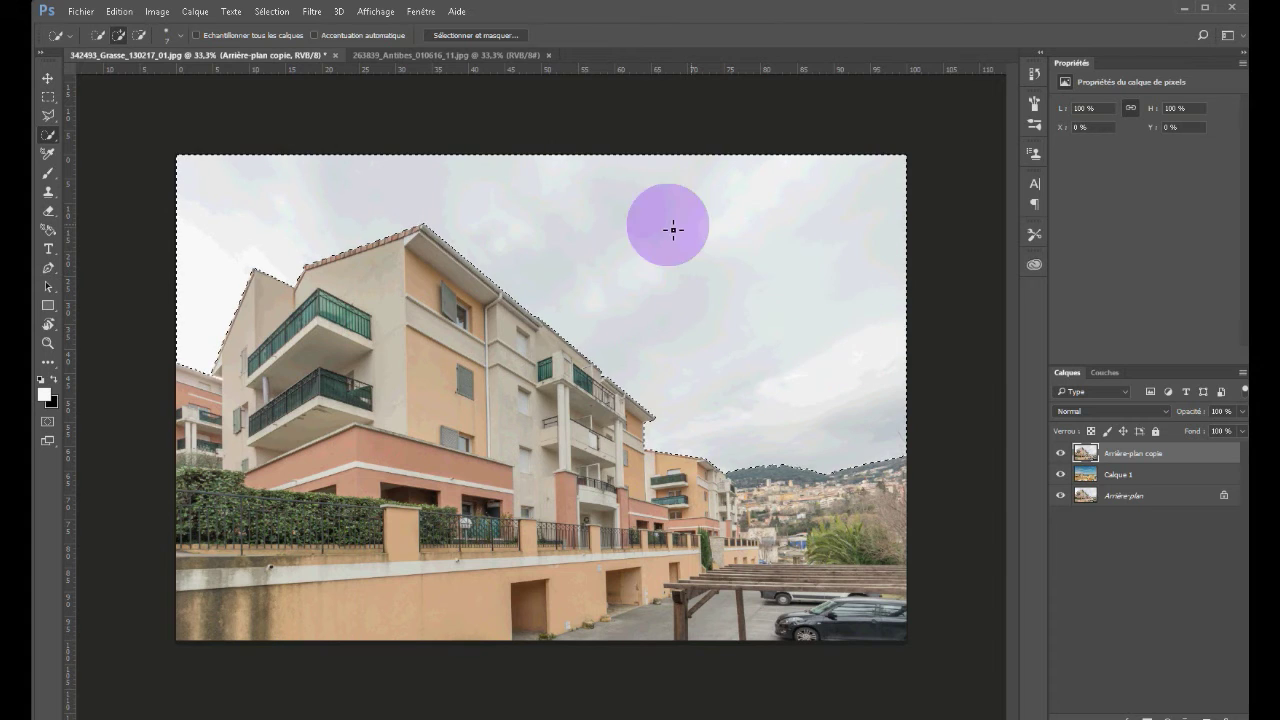
key(Delete)
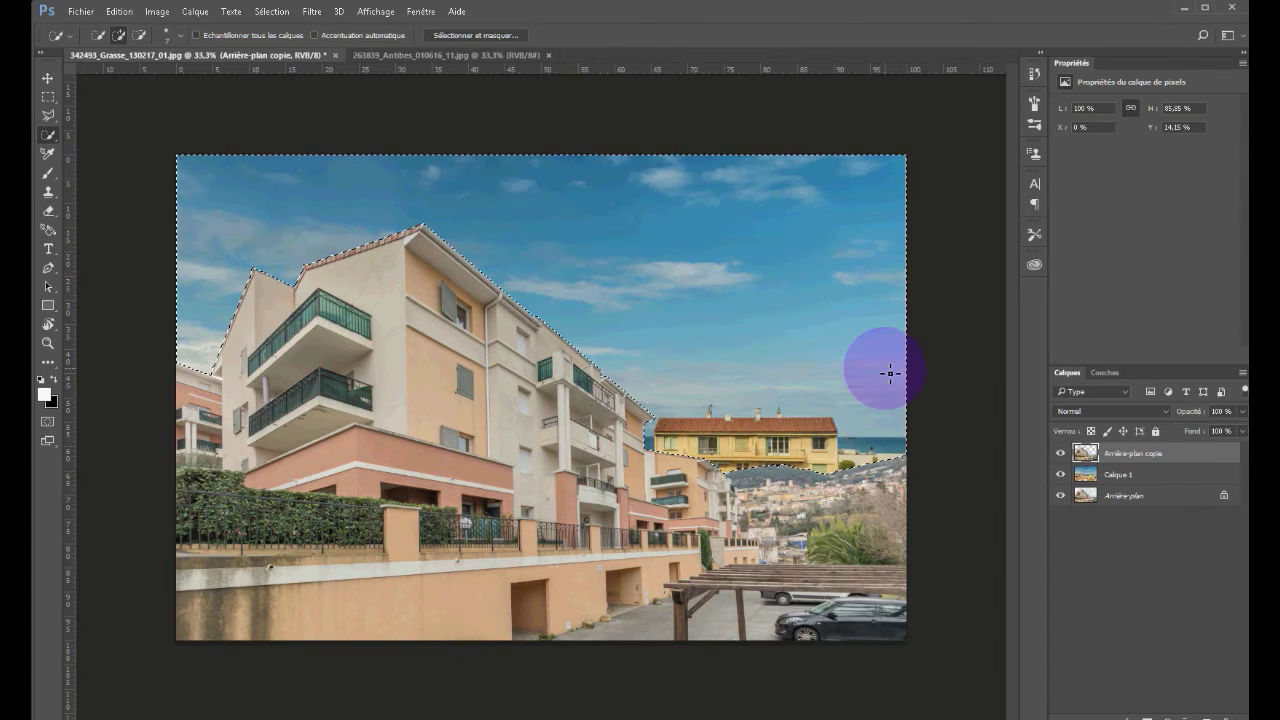
key(ctrl+d)
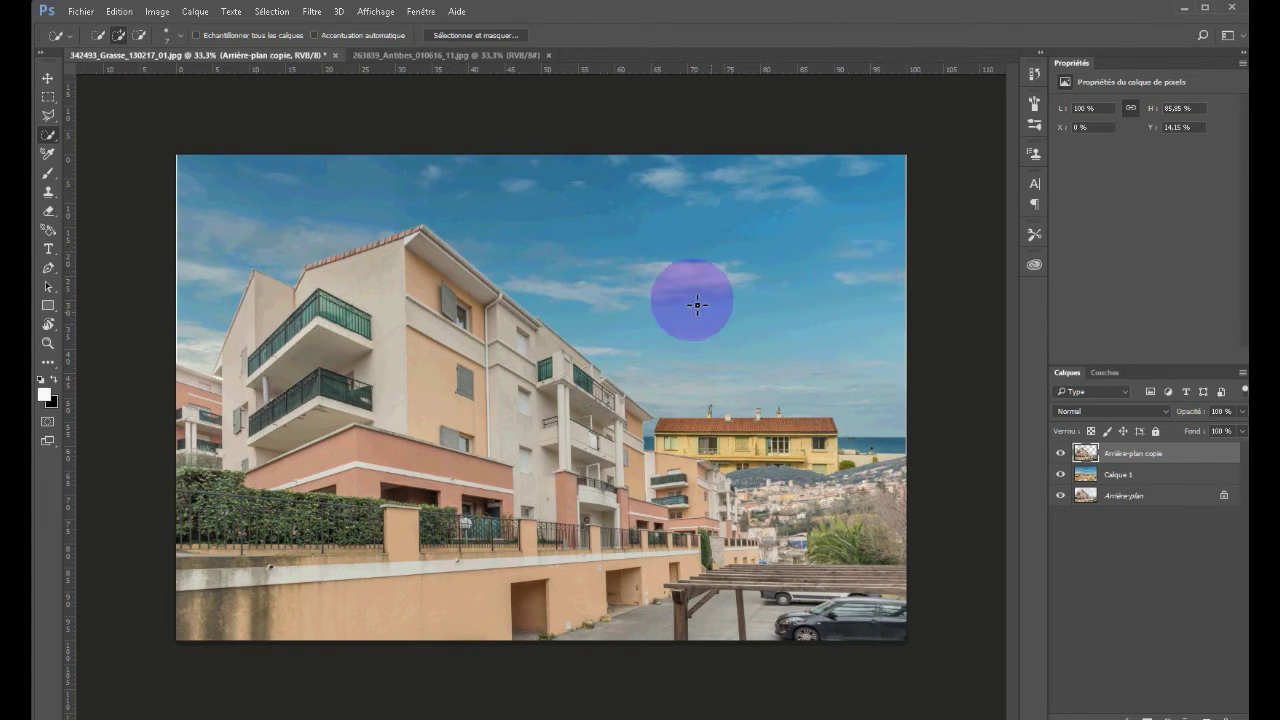
- Enlarge the Calque 1 sky layer to about 126,8 % and shift it slightly left to cover the photo's left edge
click(1132, 479)
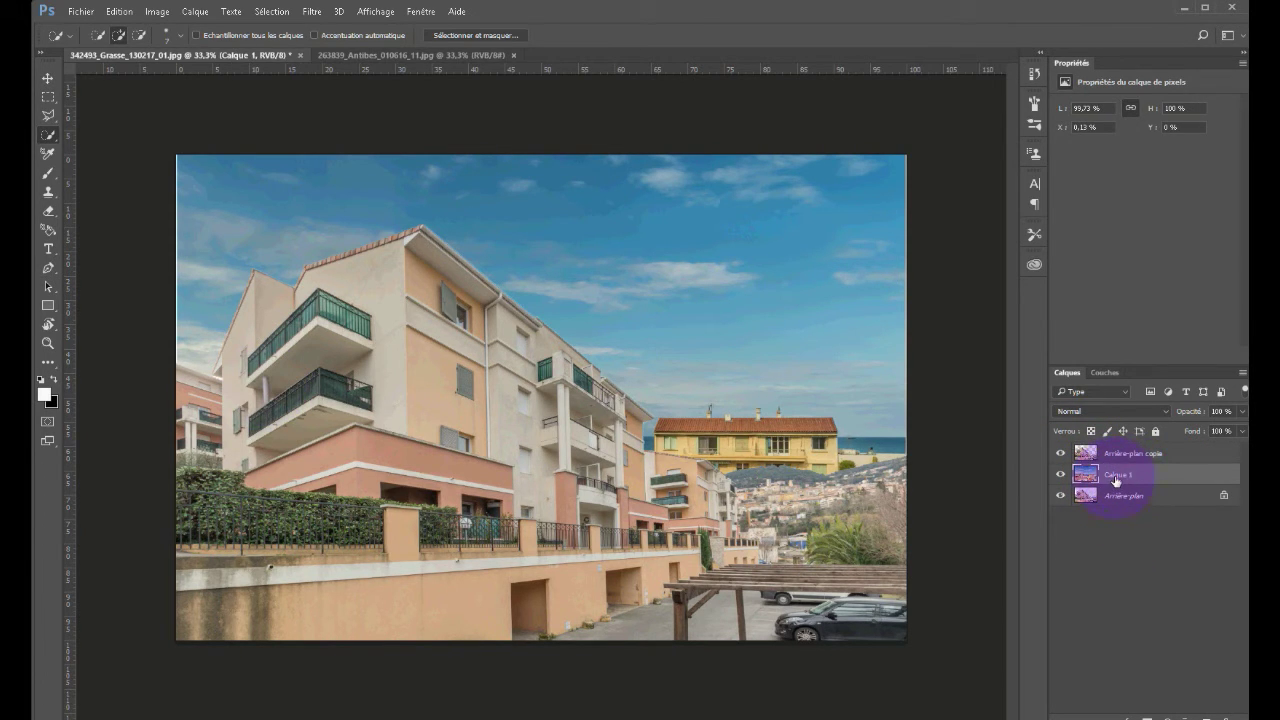
click(119, 11)
mouse_move(215, 352)
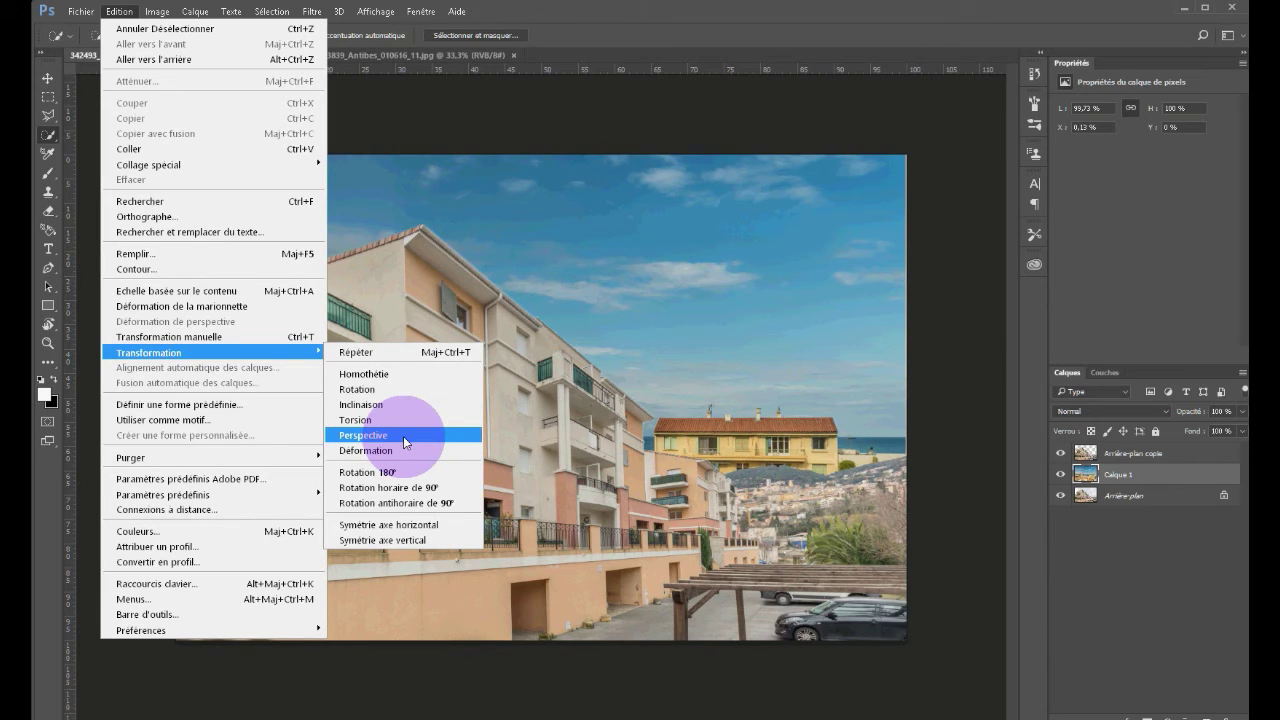
click(672, 154)
key(ctrl+t)
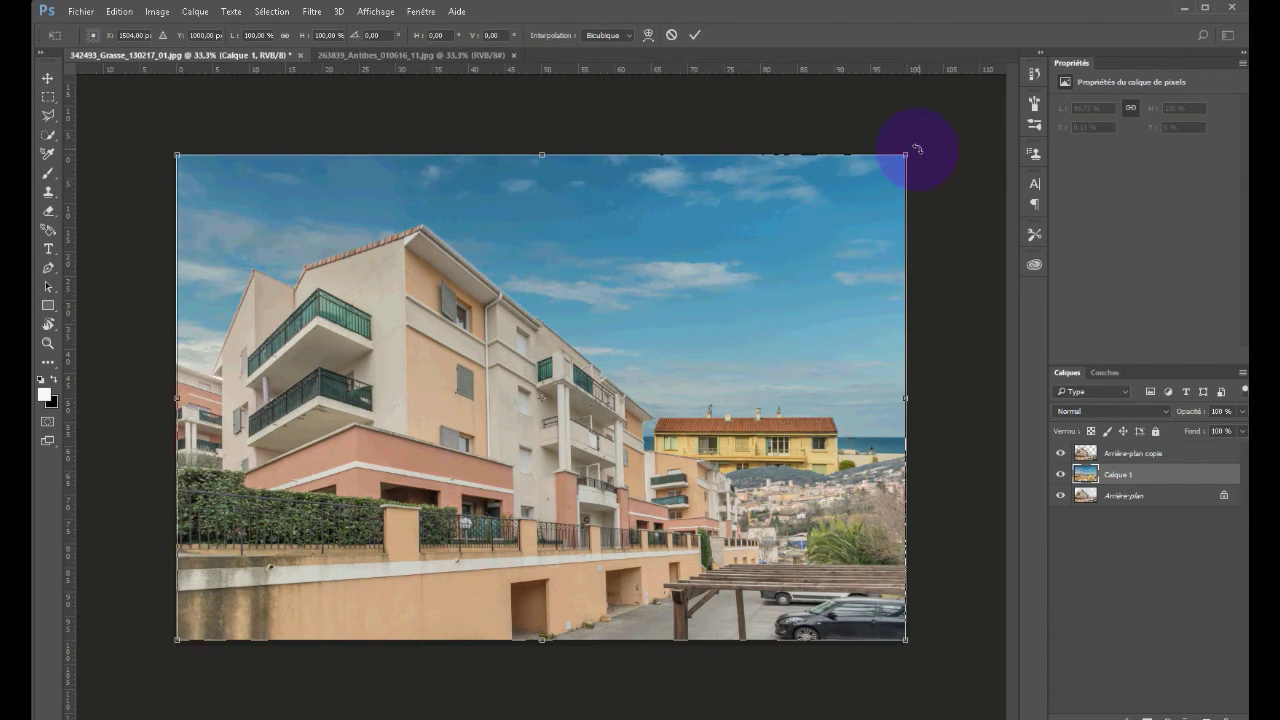
drag(907, 638, 1118, 719)
click(924, 304)
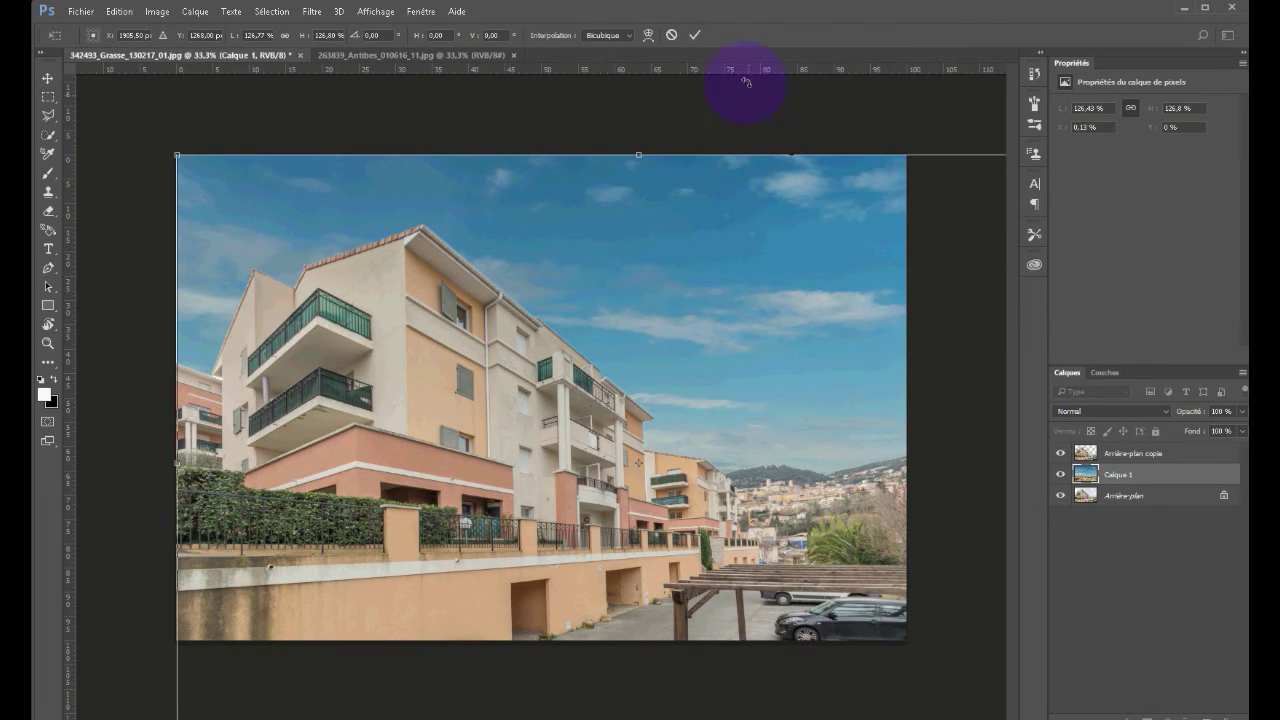
click(696, 36)
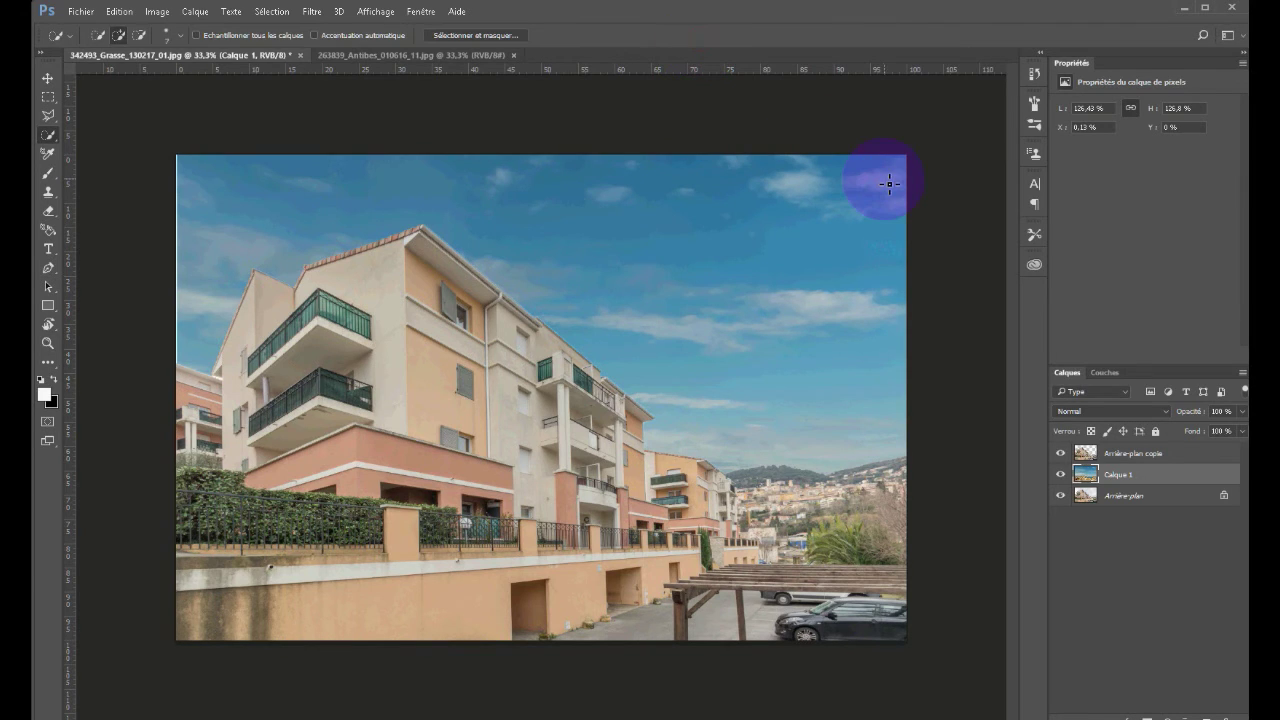
key(v)
drag(889, 183, 888, 183)
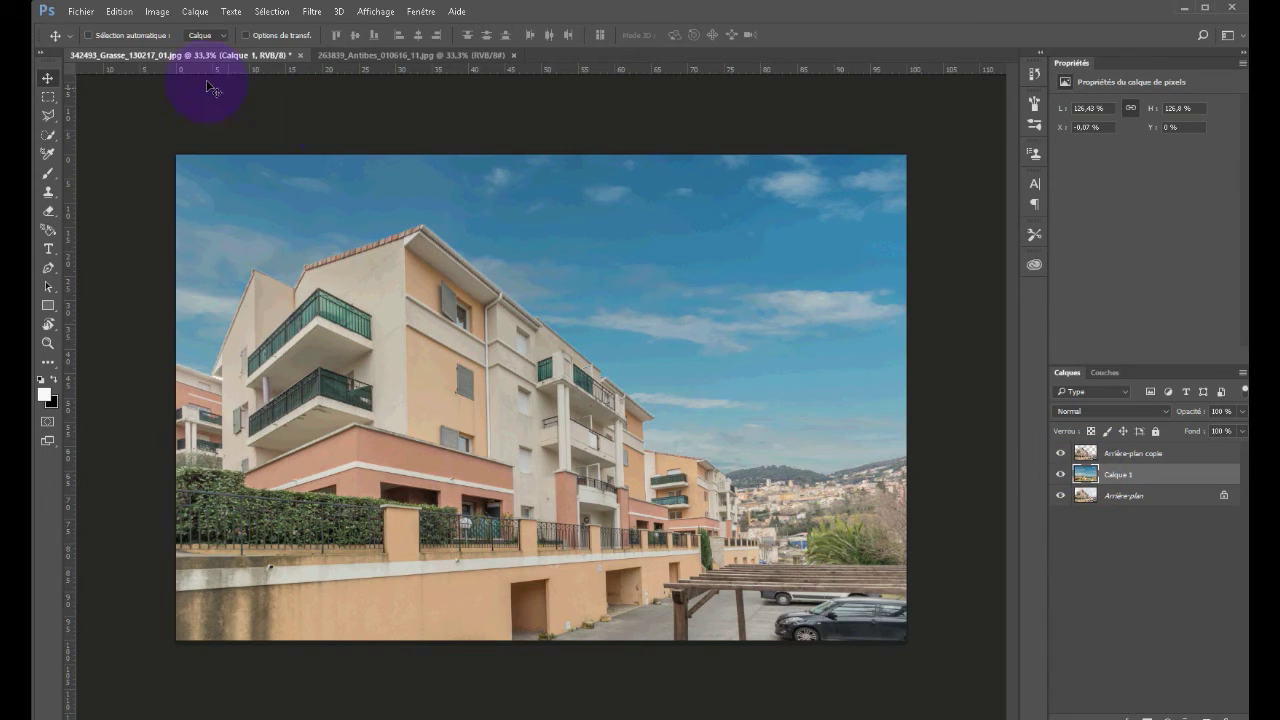
- Add a Luminosité/Contraste adjustment layer clipped to Calque 1, with Luminosité 10 and Contraste 43
click(195, 12)
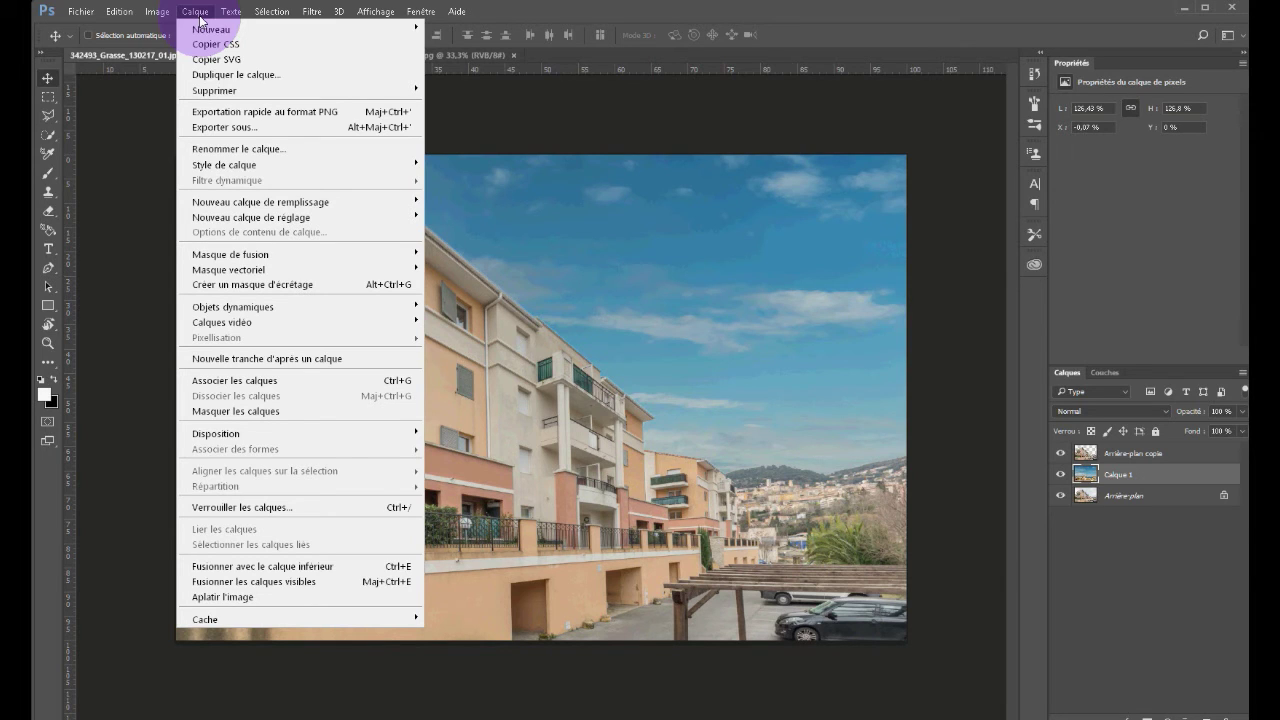
mouse_move(256, 166)
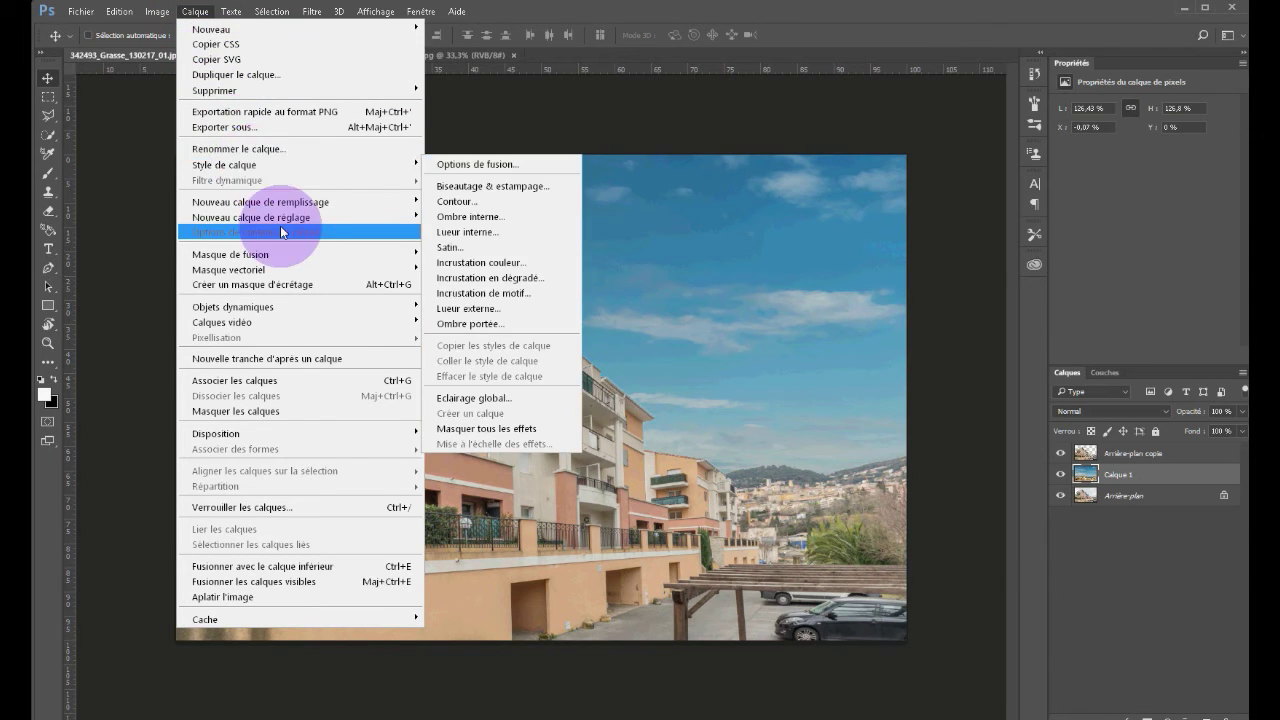
mouse_move(390, 217)
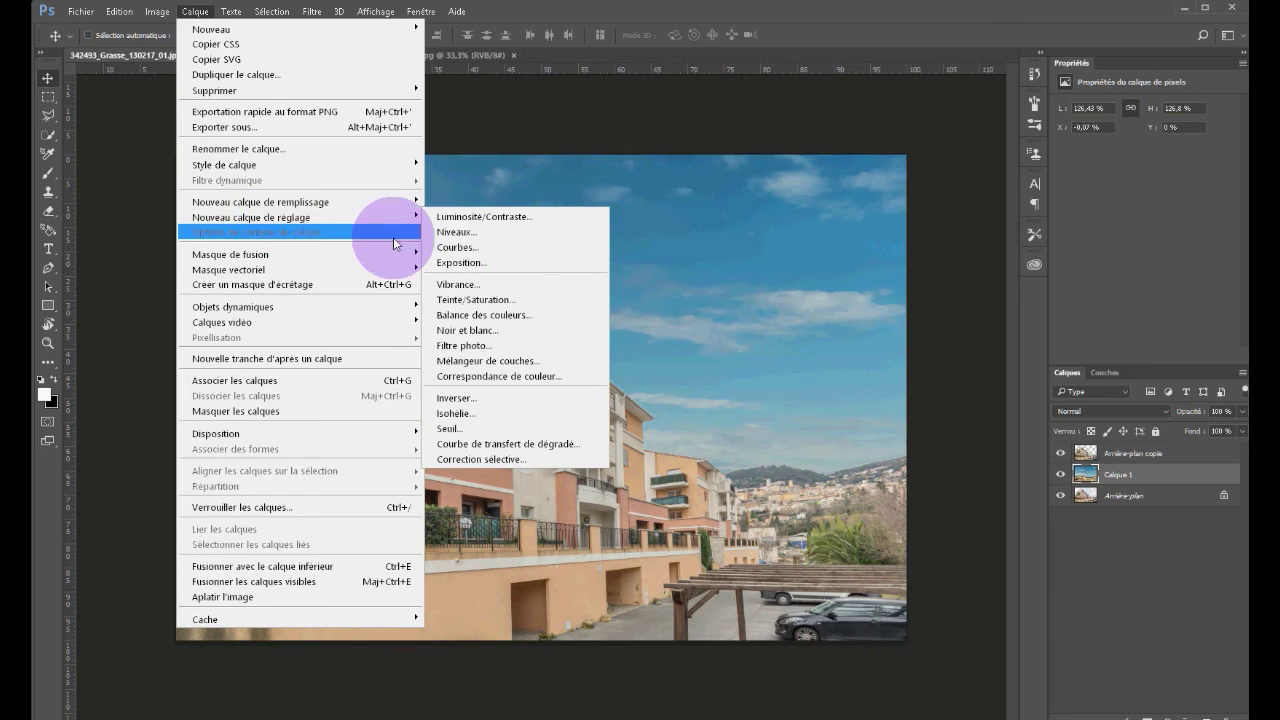
click(523, 218)
click(545, 257)
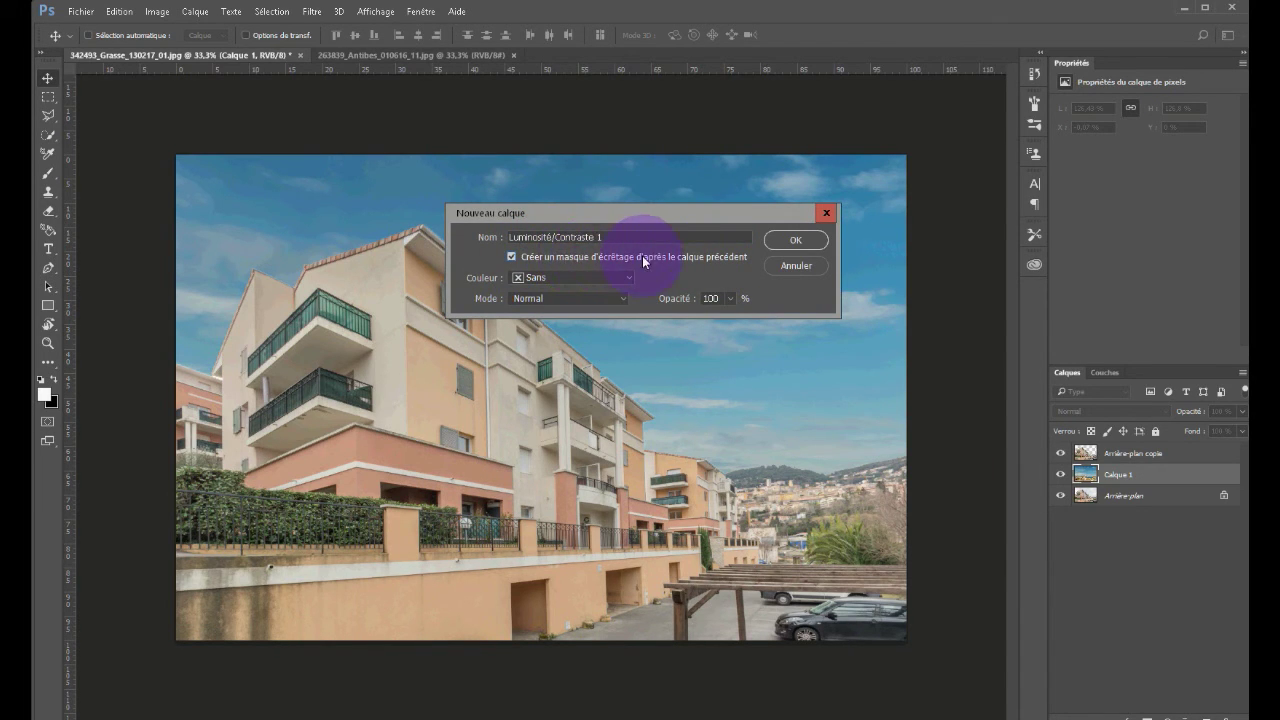
click(795, 240)
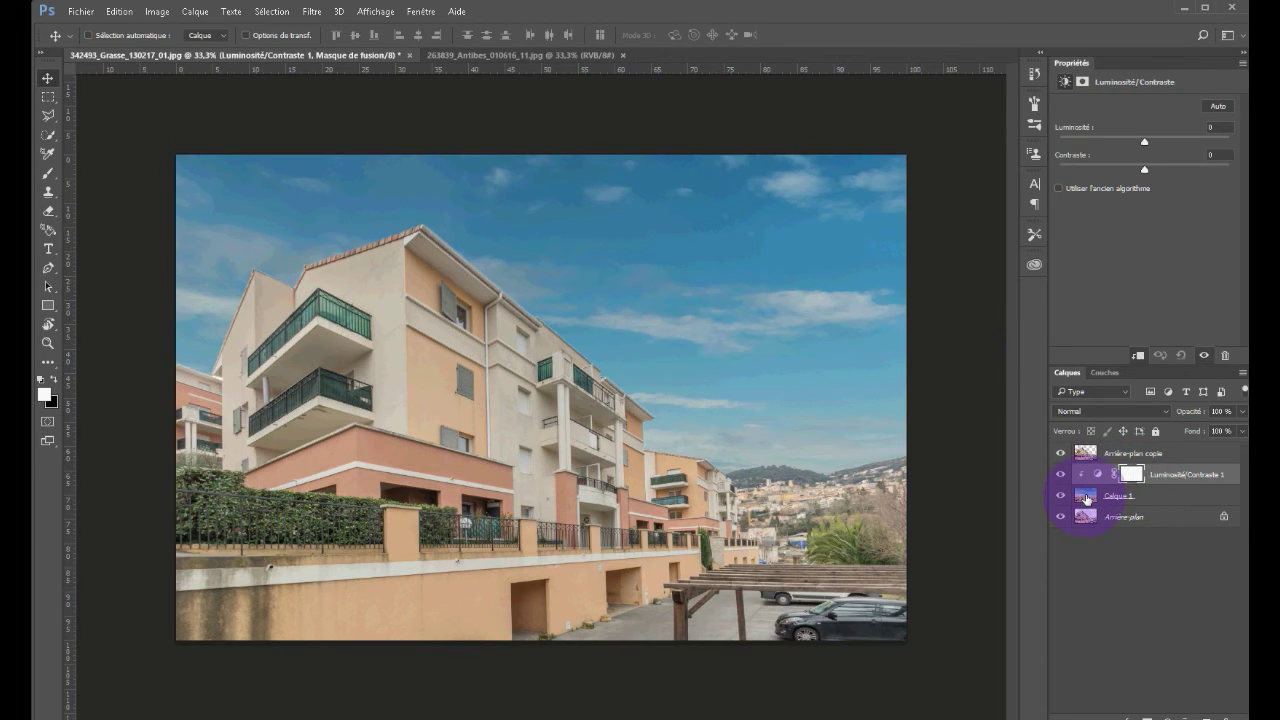
drag(1141, 143, 1121, 174)
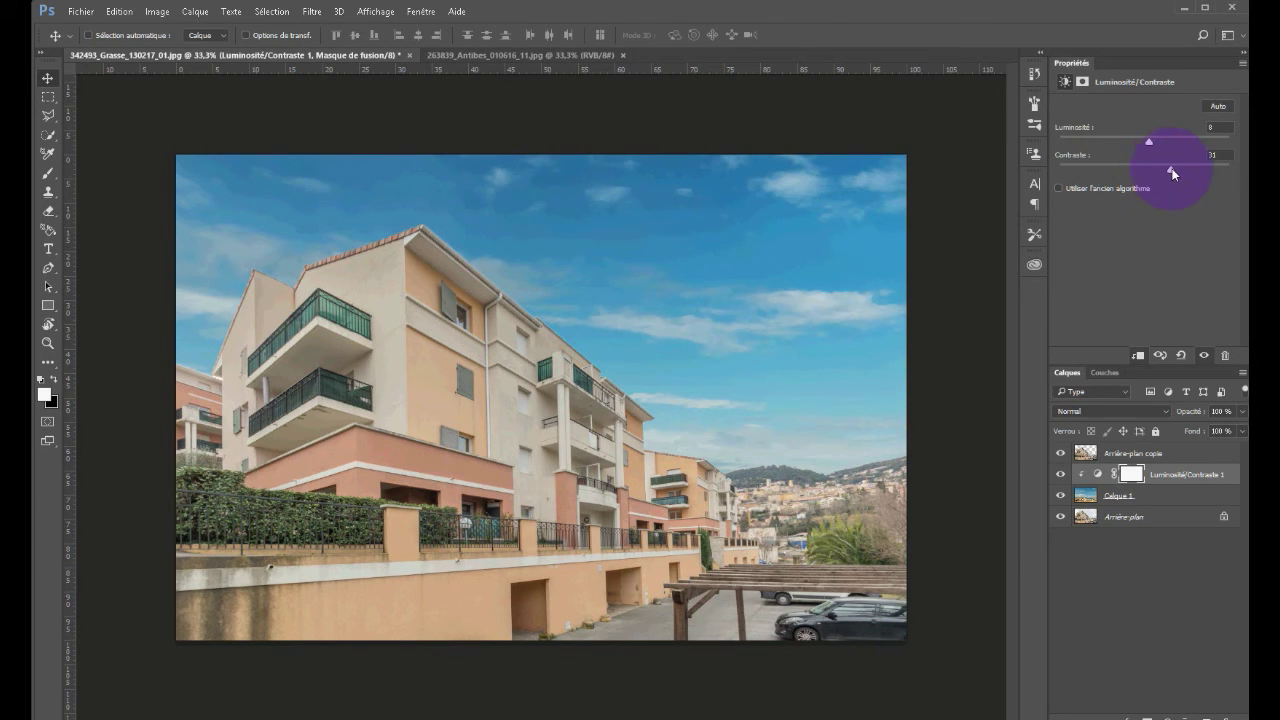
drag(1148, 142, 1148, 145)
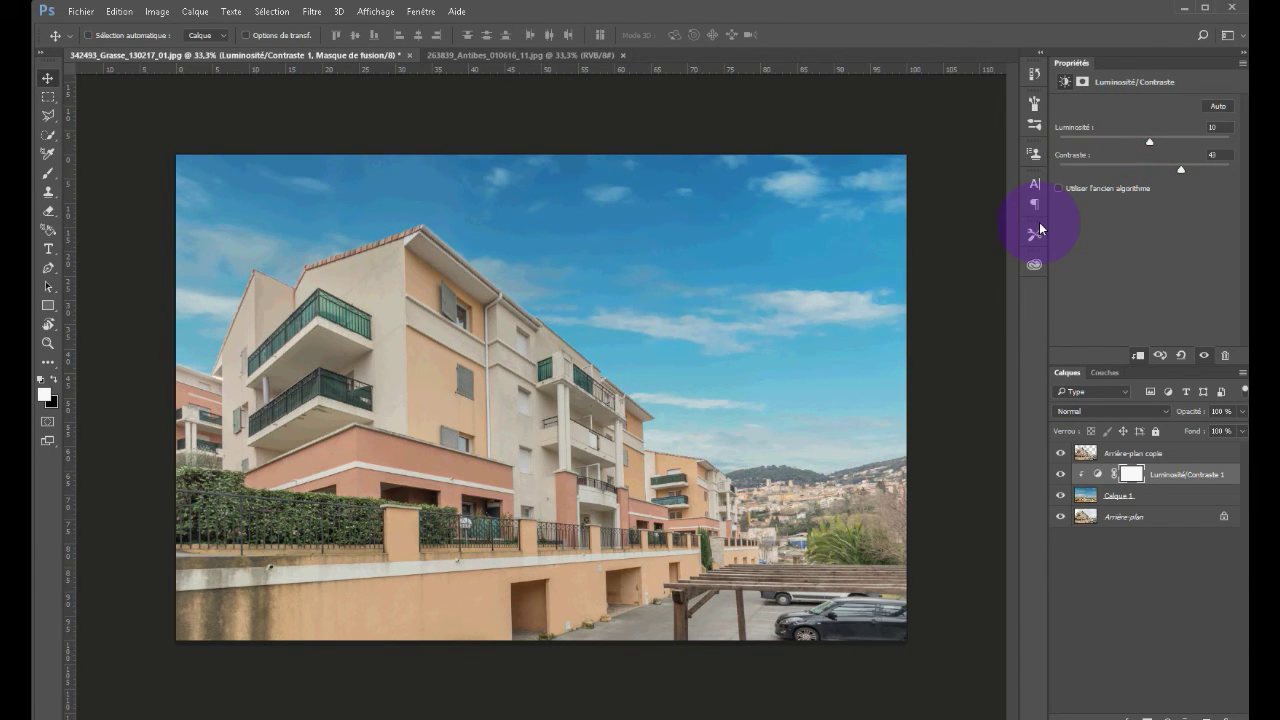
- Toggle the upper layers' visibility to compare the original grey sky, the replaced sky and the underlying Antibes photo
drag(1061, 457, 1060, 499)
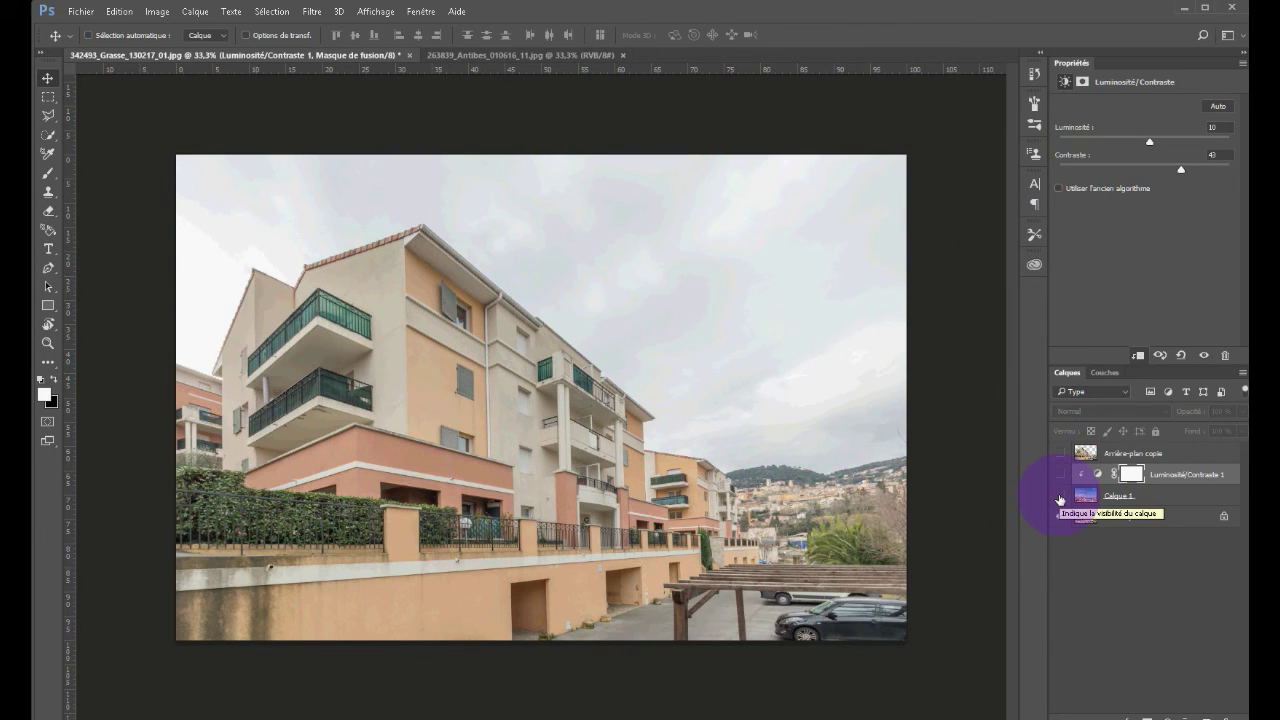
click(1060, 497)
click(1061, 474)
click(1061, 456)
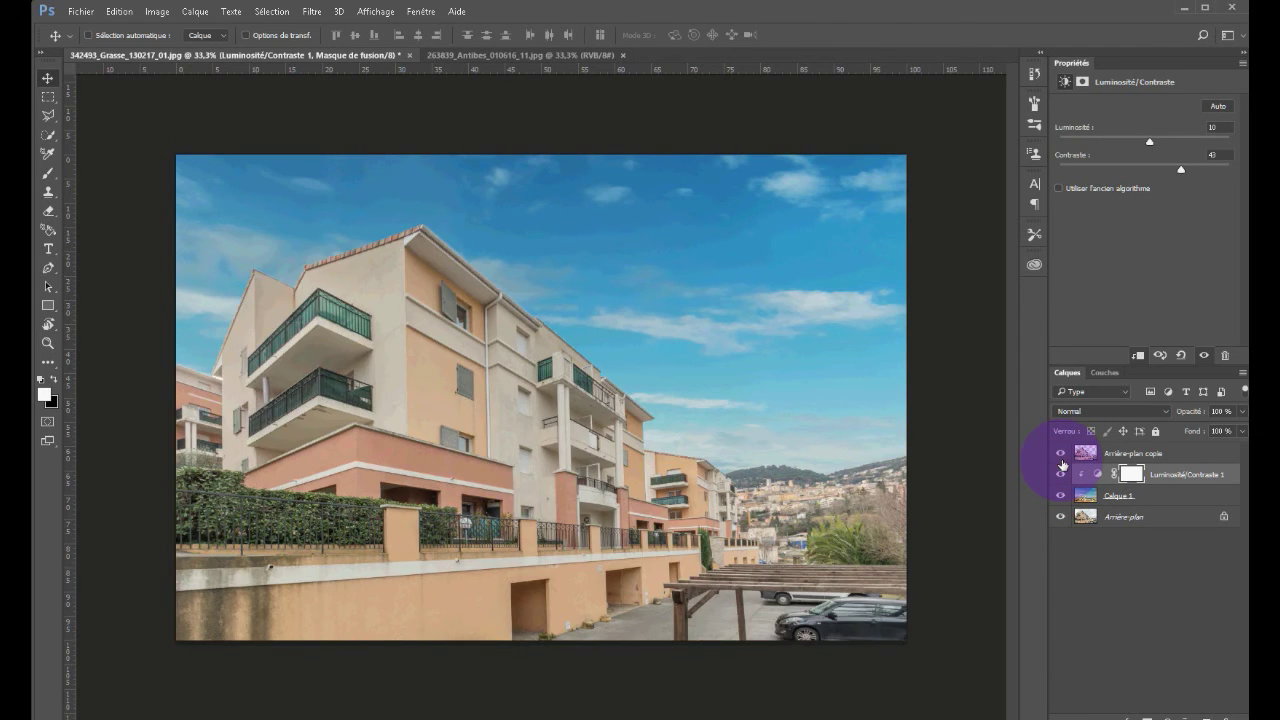
click(1061, 456)
click(1061, 456)
click(1061, 456)
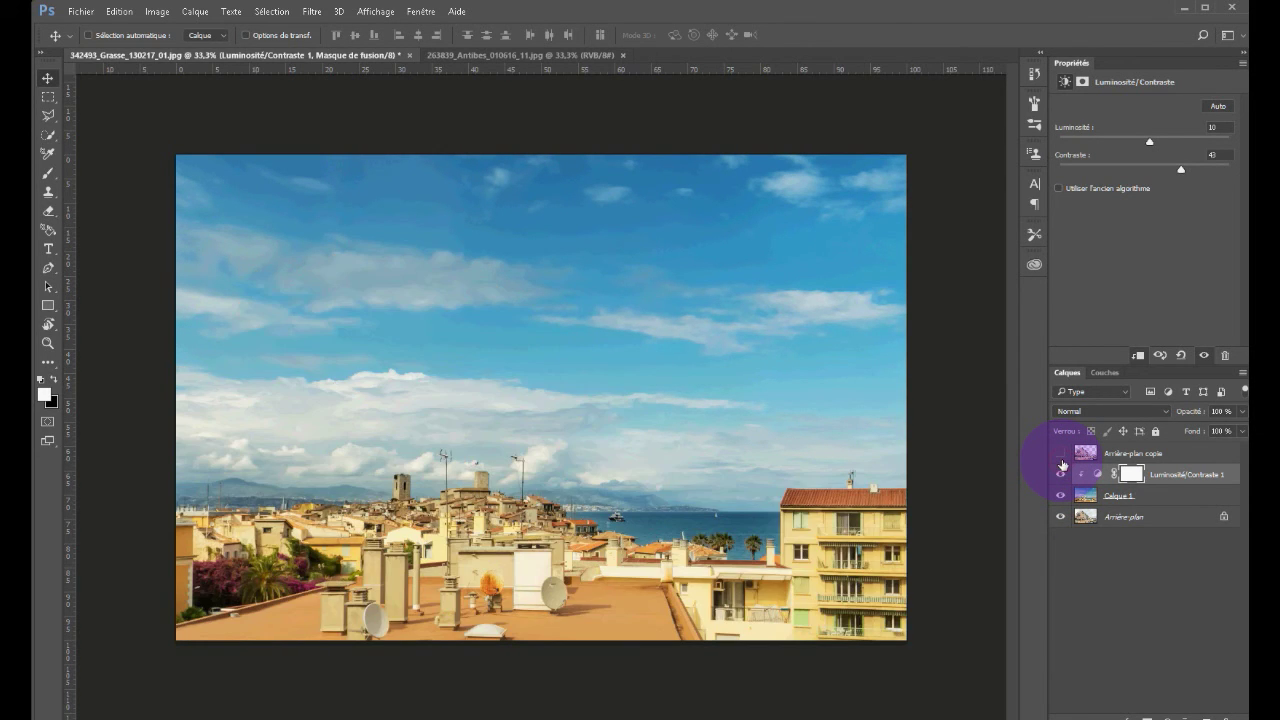
click(1061, 456)
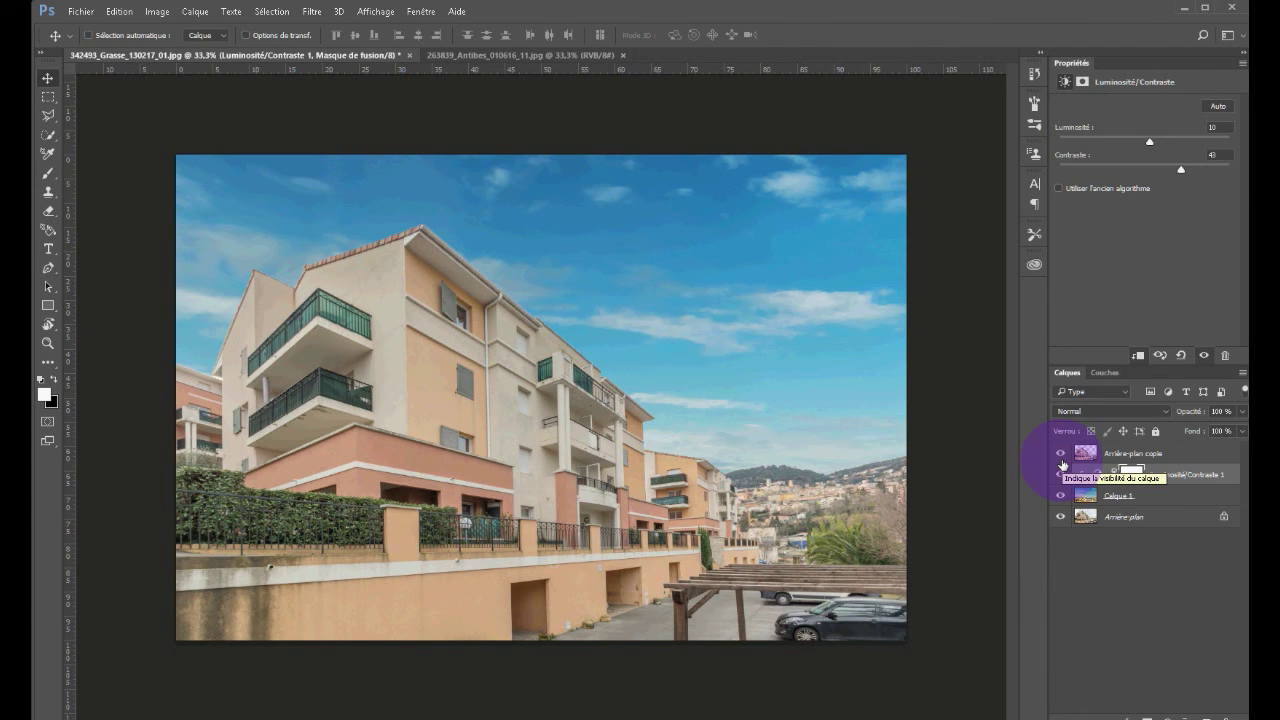